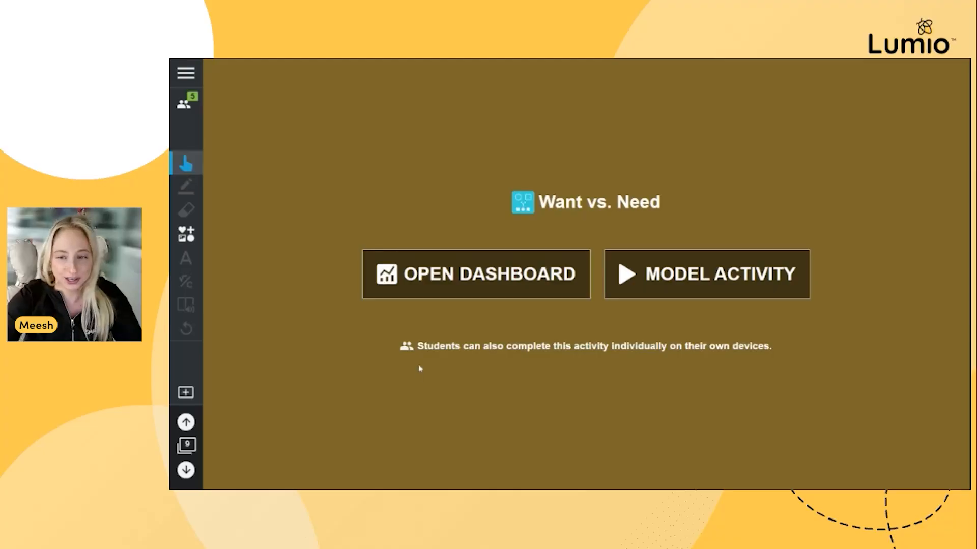
Model the Want vs. Need activity by trying the game controller in NEED, and sort it into WANT.
click(719, 292)
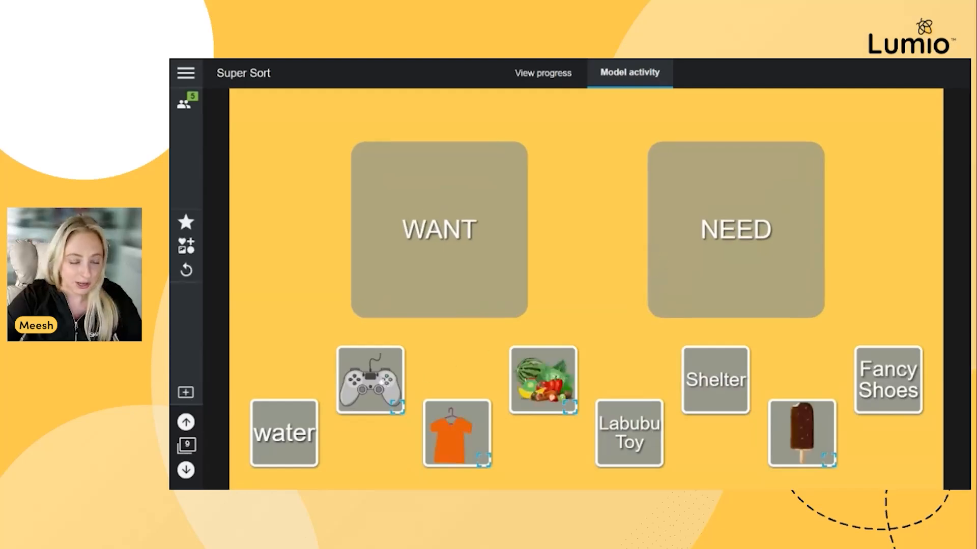
drag(379, 379, 712, 237)
drag(373, 406, 407, 231)
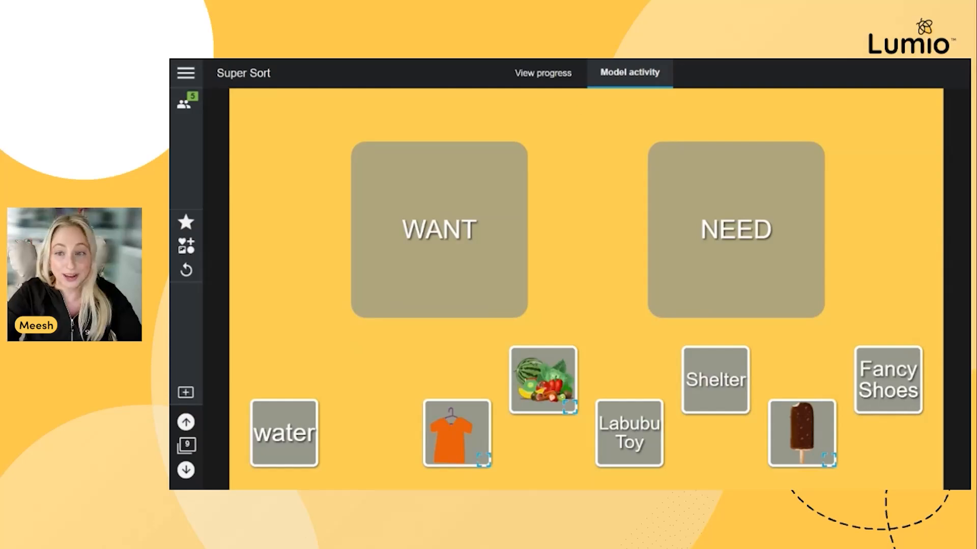
Show the class results in the activity's progress dashboard and compare the most frequent correct and incorrect answers.
click(551, 77)
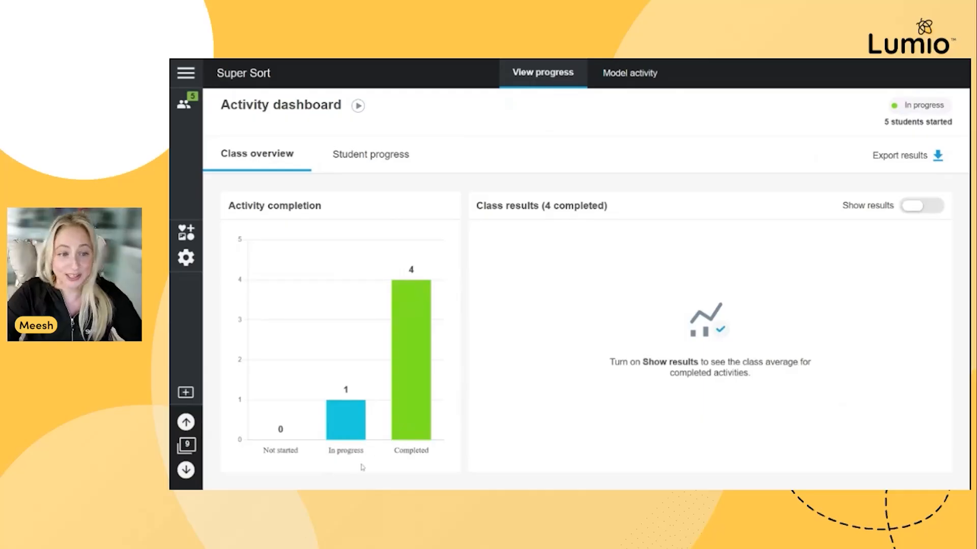
click(910, 210)
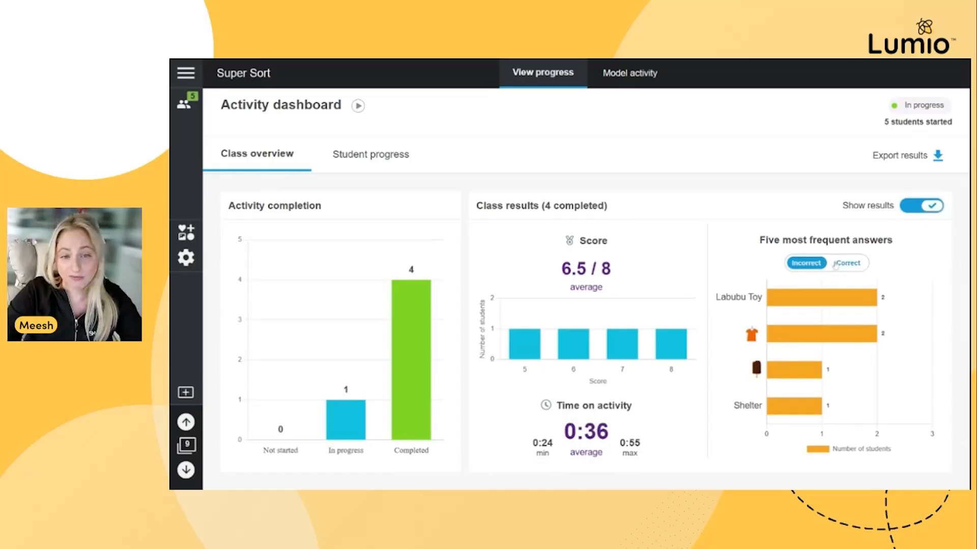
click(848, 270)
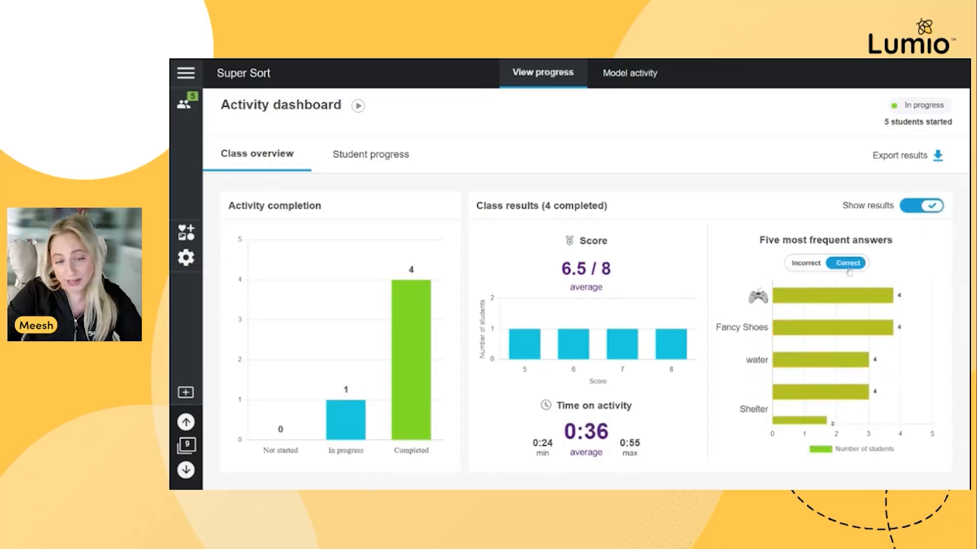
click(806, 263)
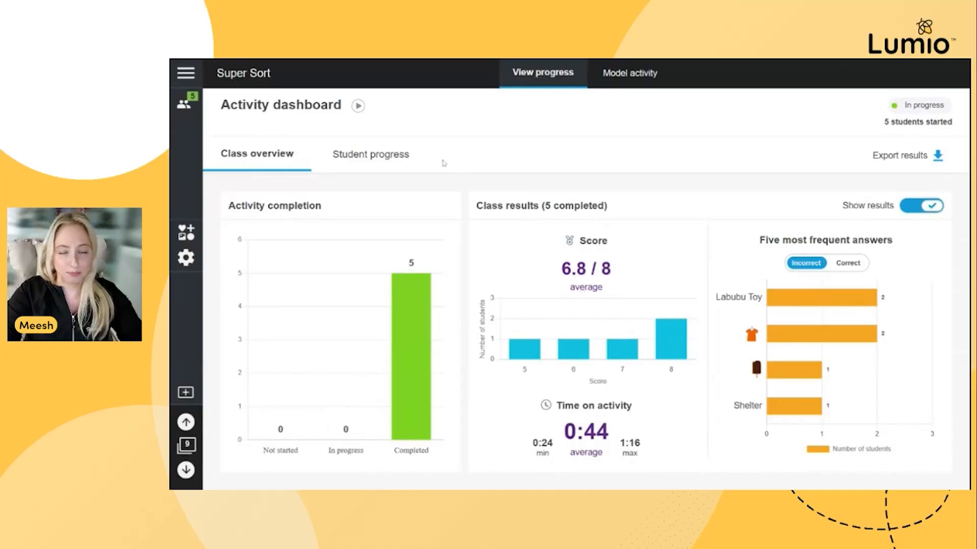
Reveal the student progress, review the second student's individual responses, and advance to the lesson's next page.
click(370, 154)
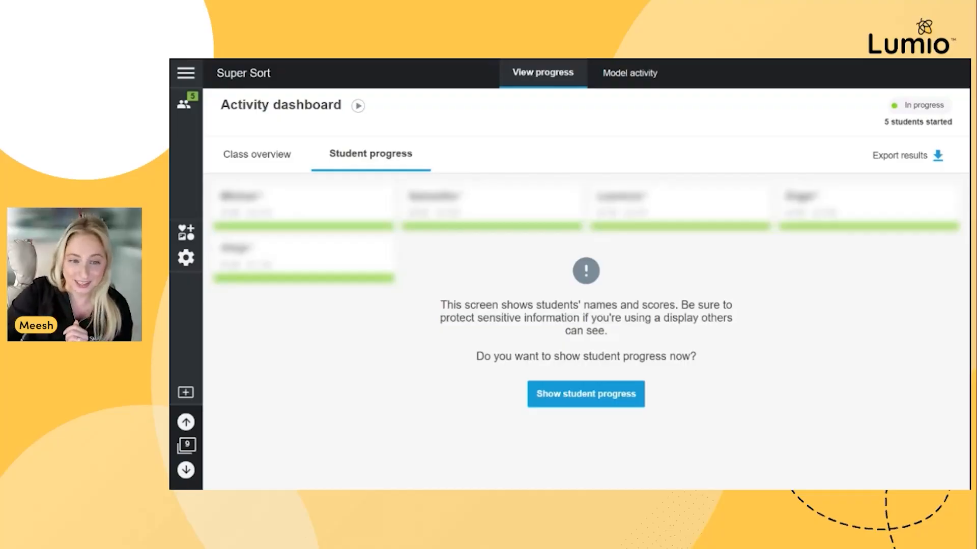
click(615, 396)
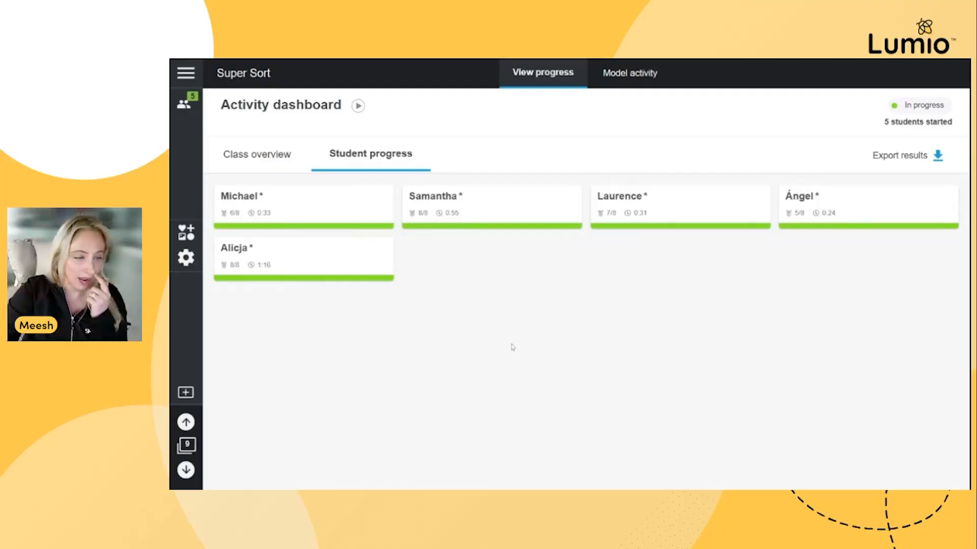
click(538, 202)
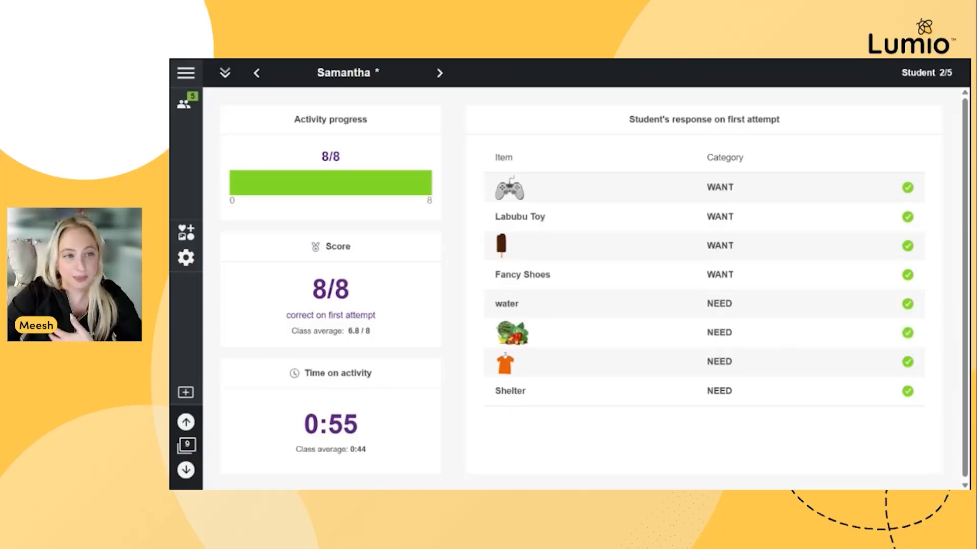
click(225, 75)
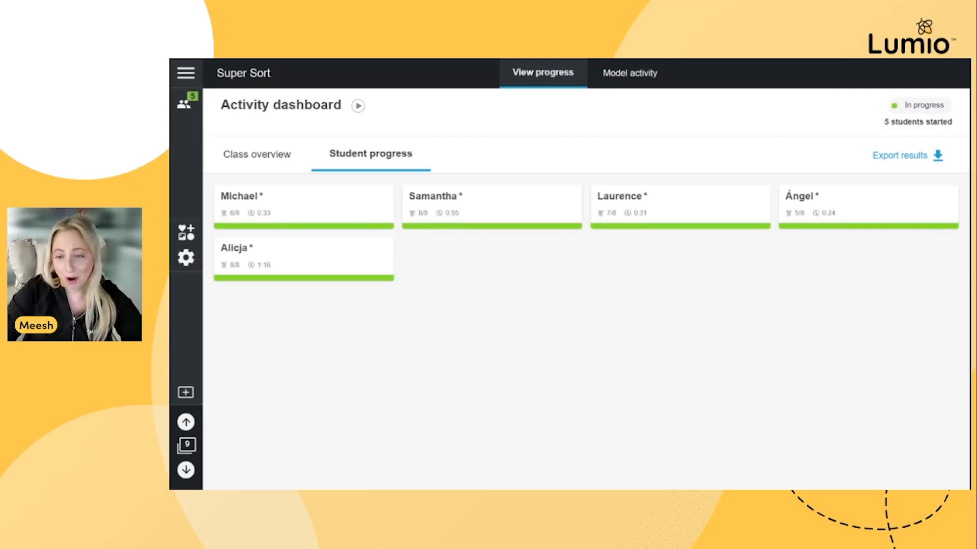
click(185, 469)
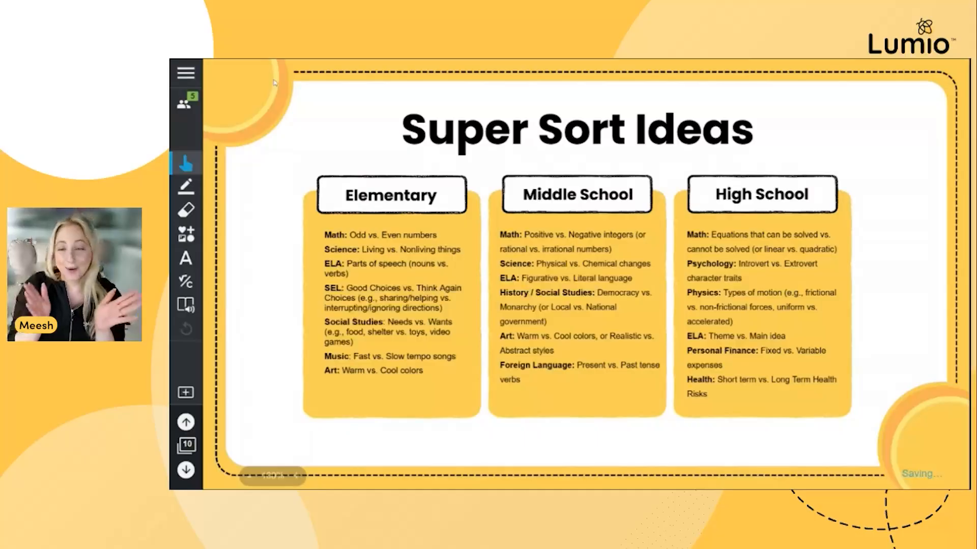
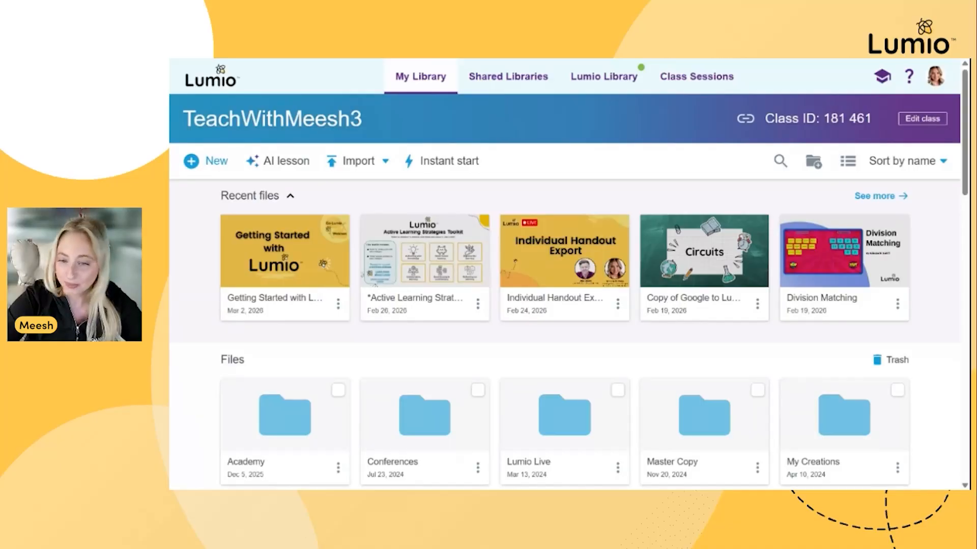
Start a new lesson from the library and review the available page types and resource import sources.
click(210, 168)
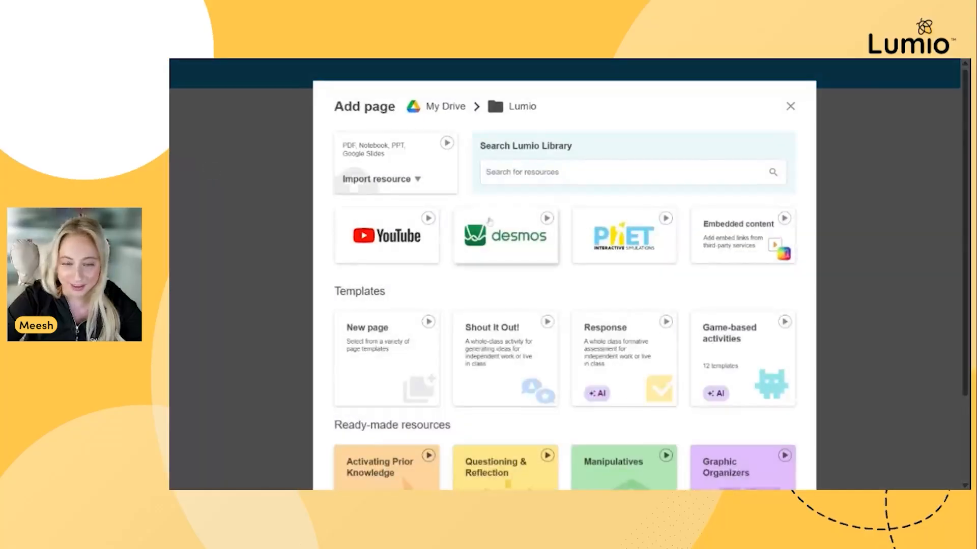
scroll(801, 252, down, 1)
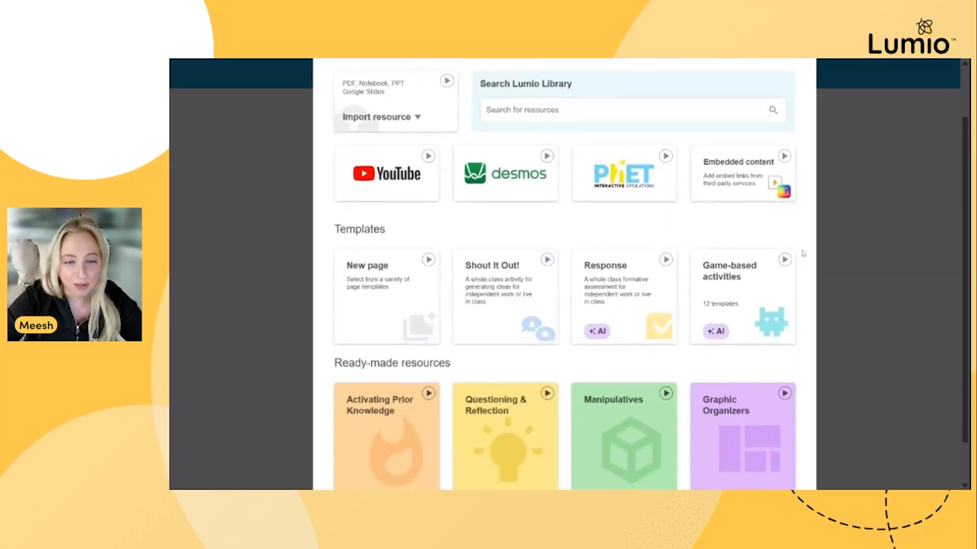
scroll(803, 253, down, 1)
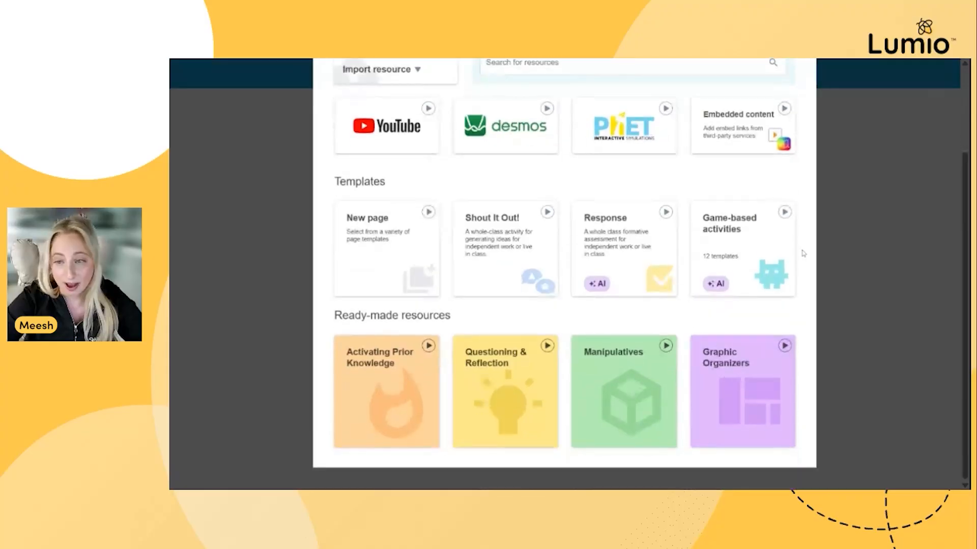
scroll(803, 253, up, 1)
scroll(802, 253, up, 1)
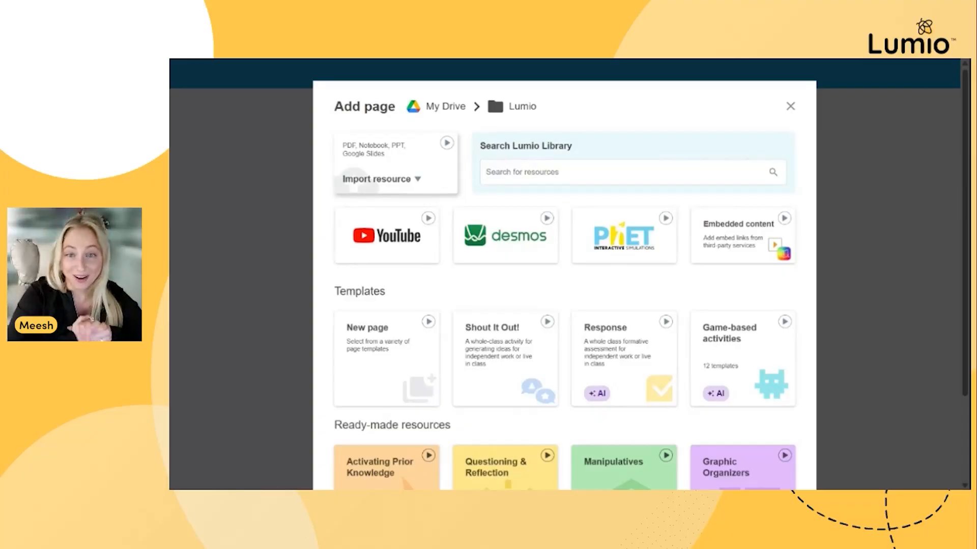
click(414, 180)
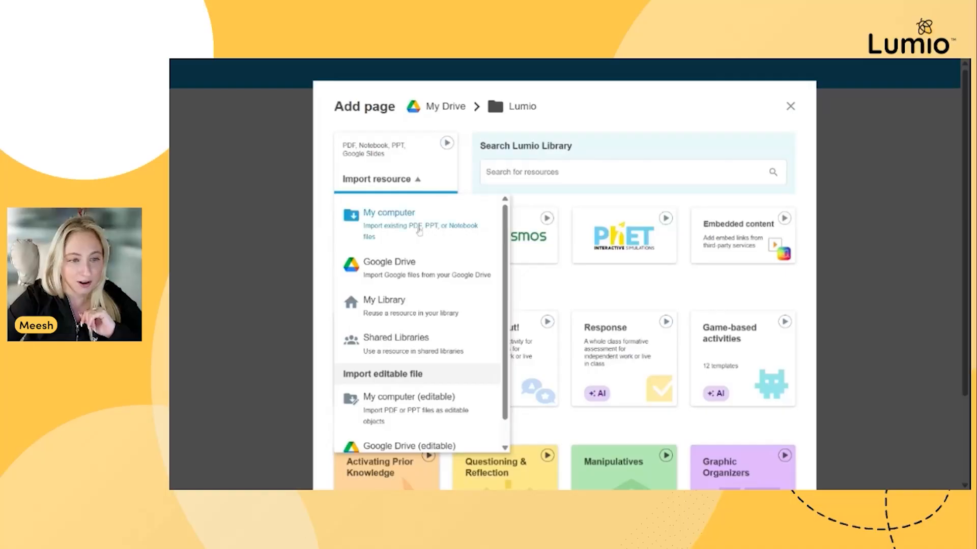
click(569, 203)
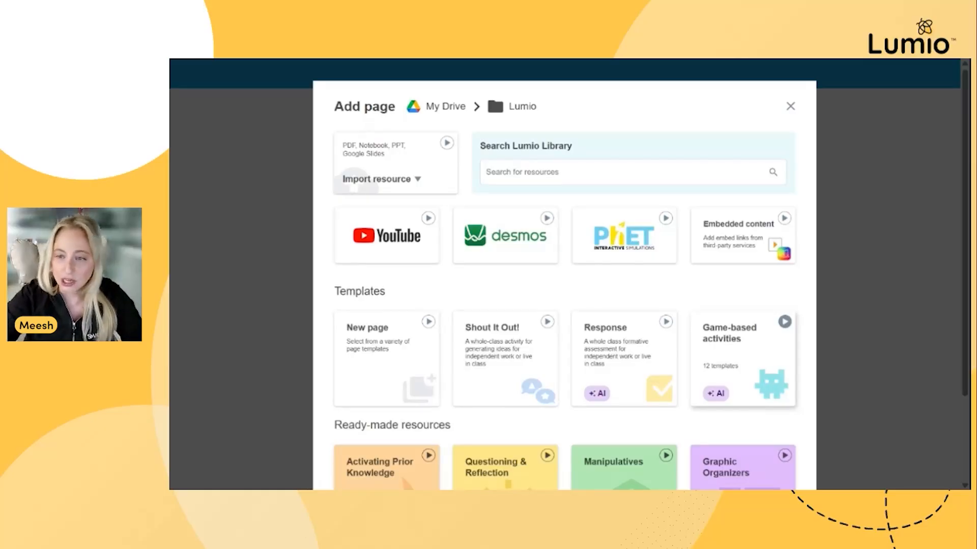
Browse the game-based activity templates and choose Super Sort for the new lesson page.
click(744, 367)
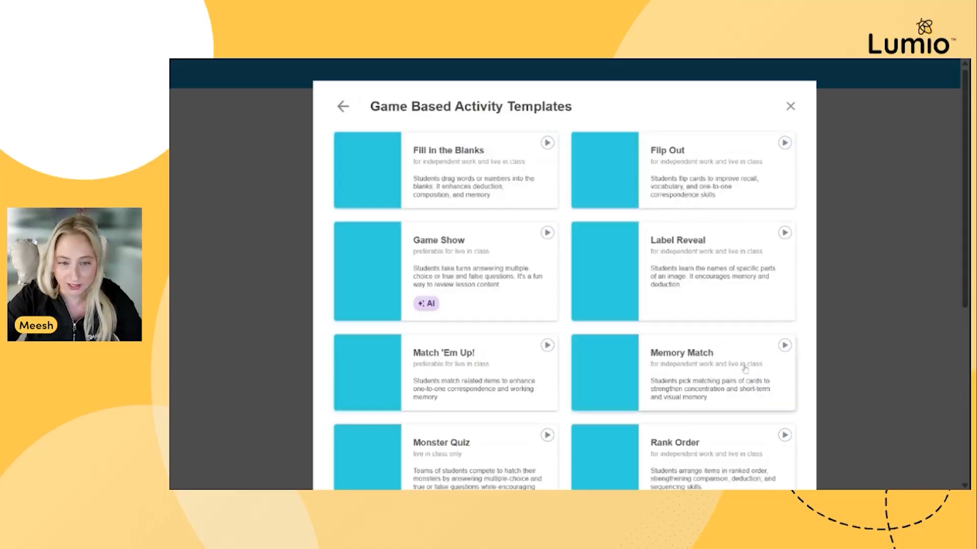
scroll(809, 239, down, 4)
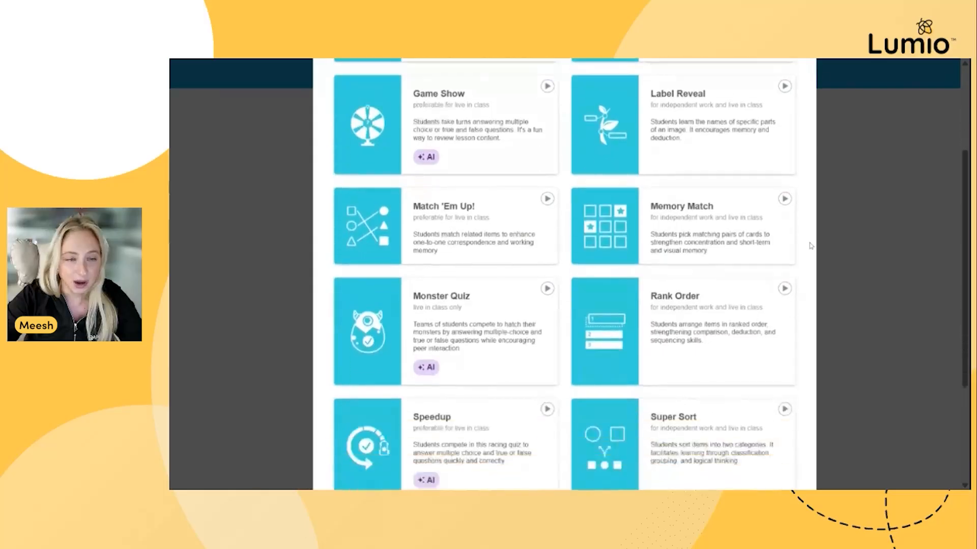
scroll(802, 252, down, 2)
scroll(803, 252, up, 6)
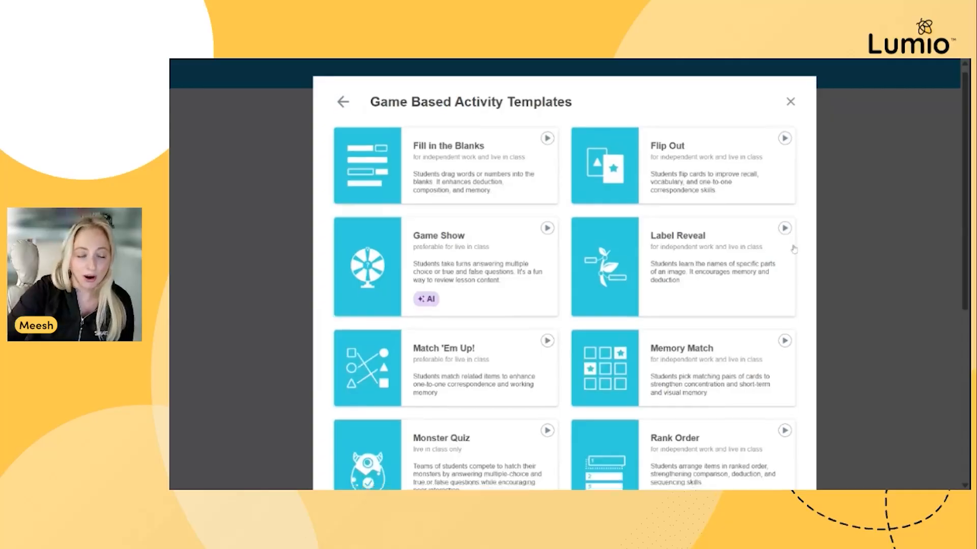
scroll(793, 249, down, 3)
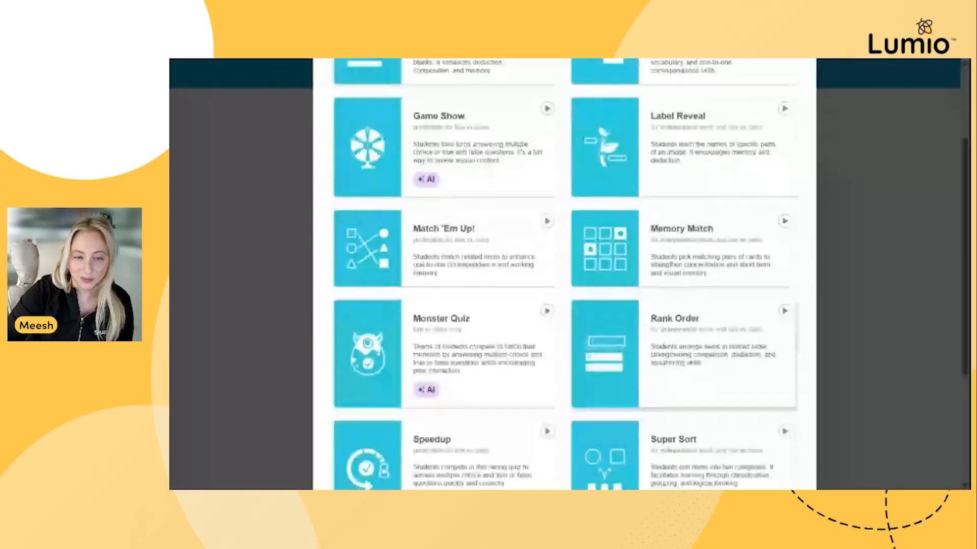
scroll(692, 446, down, 2)
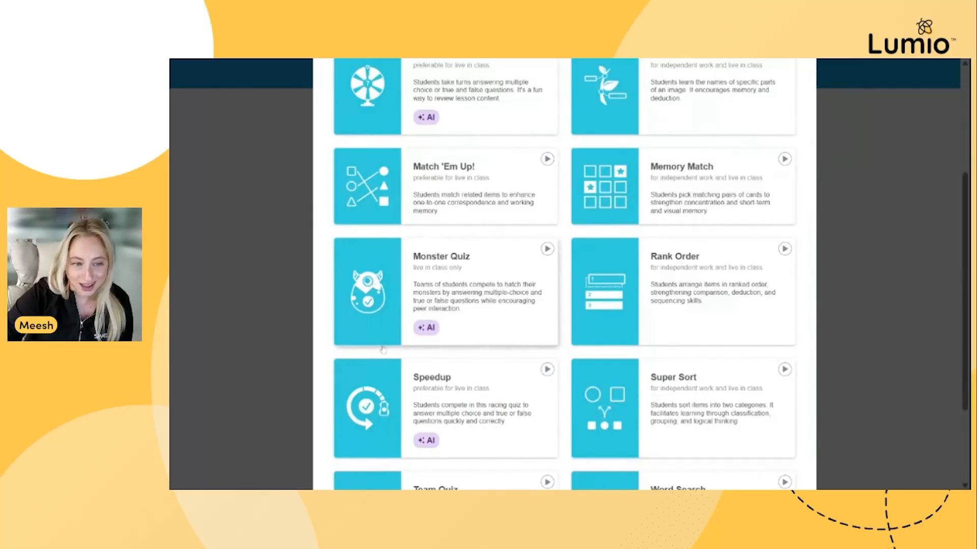
scroll(460, 297, down, 2)
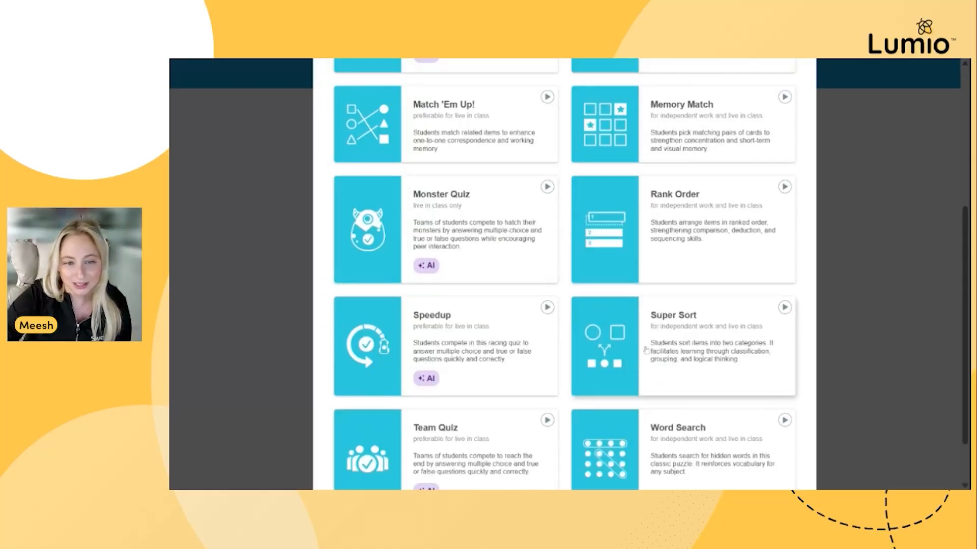
click(703, 350)
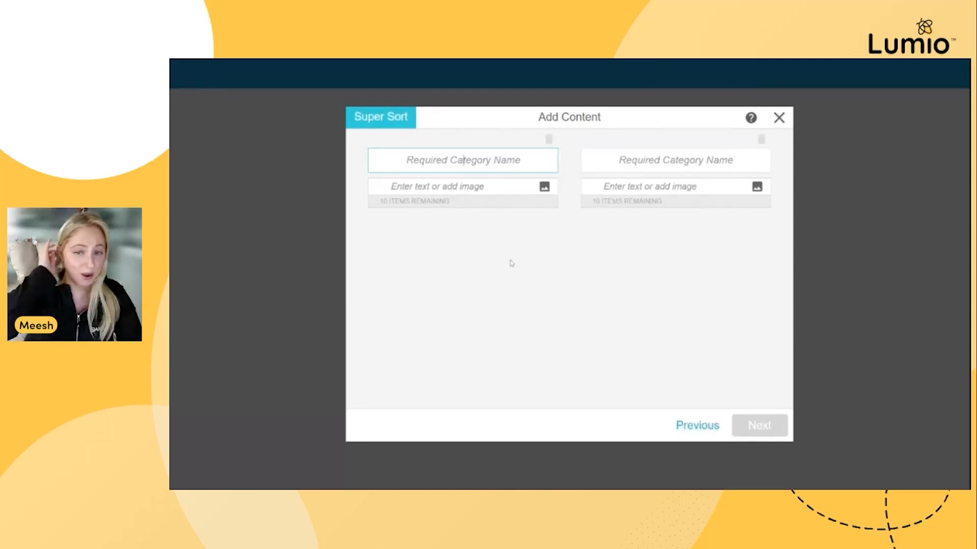
Name the two Super Sort categories Verbs and Nouns.
text(V)
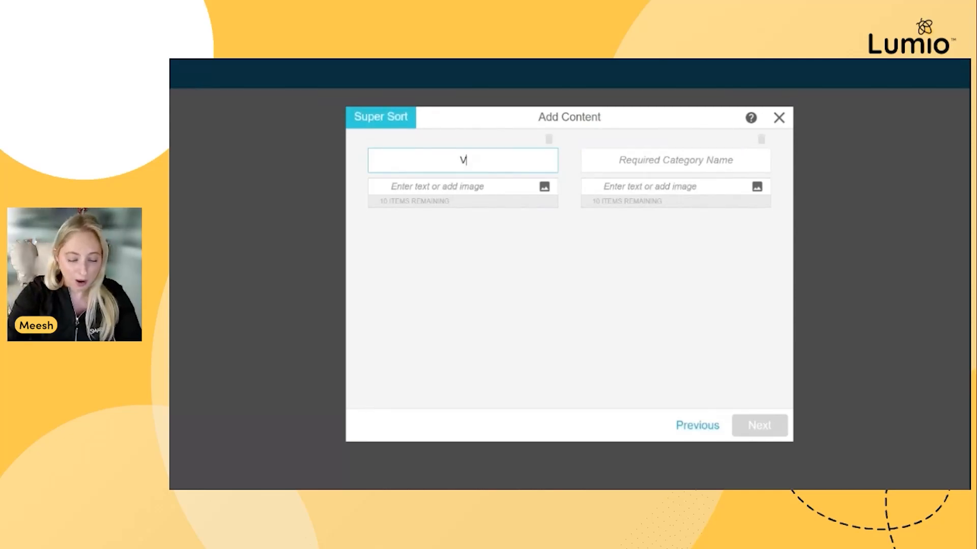
text(erbs)
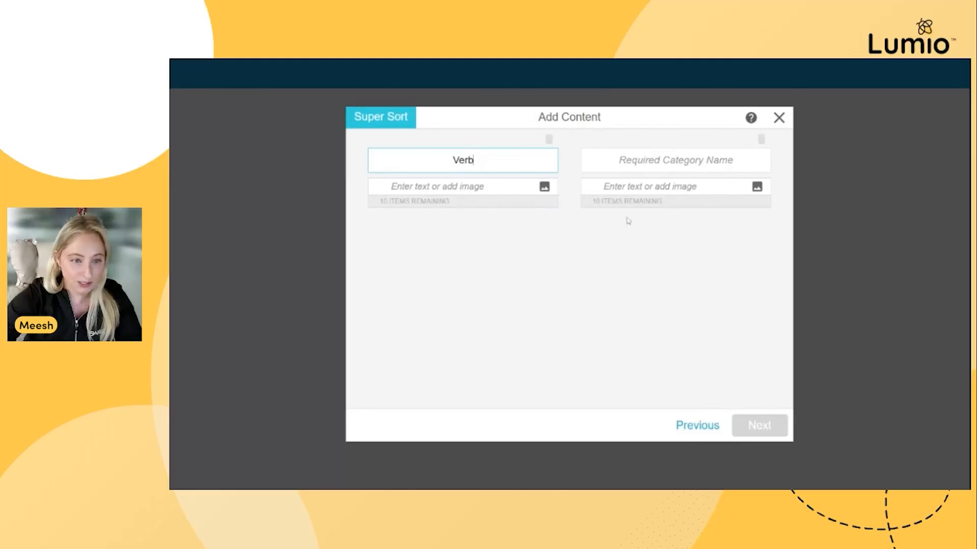
click(646, 172)
text(Nouns)
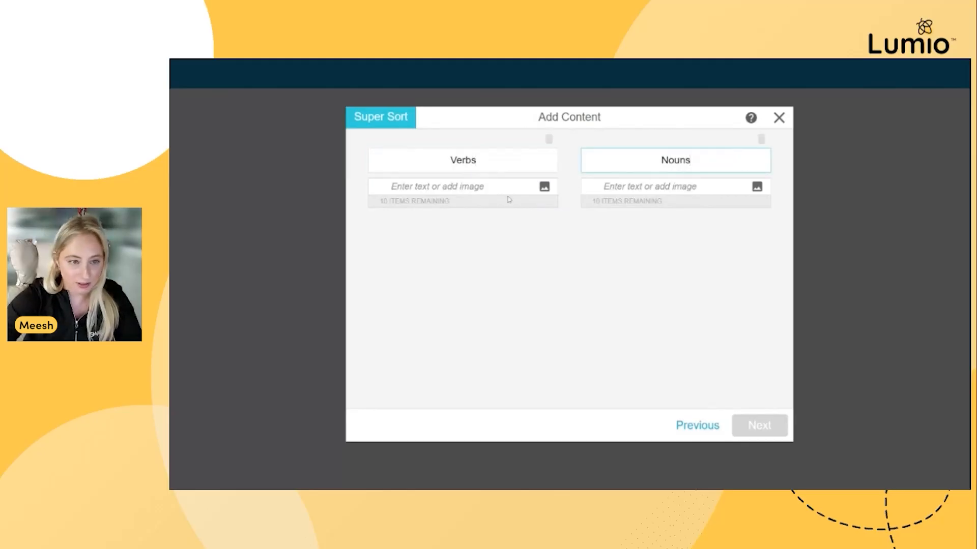
Add the items Talk, Walk, Learn, Play and Rest to the Verbs category.
click(479, 187)
text(Talk)
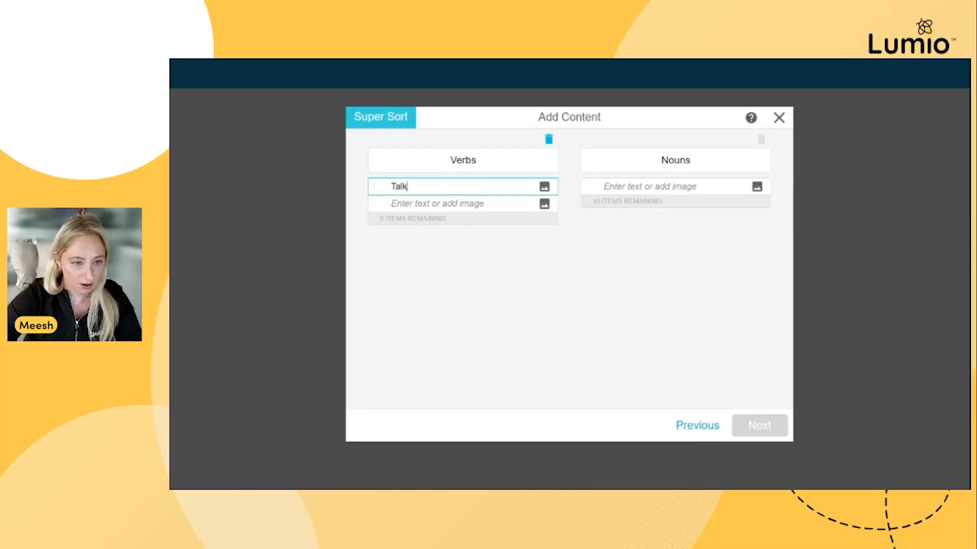
click(468, 204)
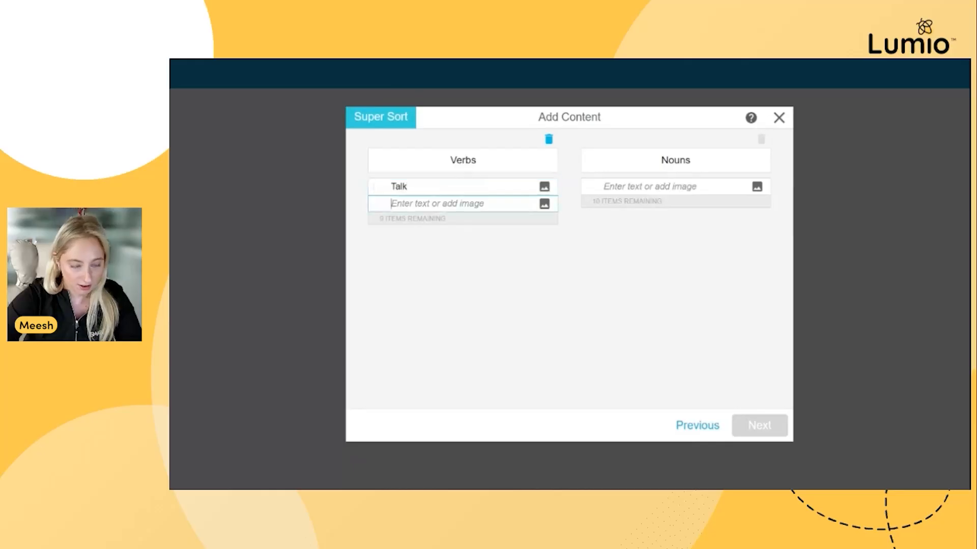
text(Walk)
click(462, 220)
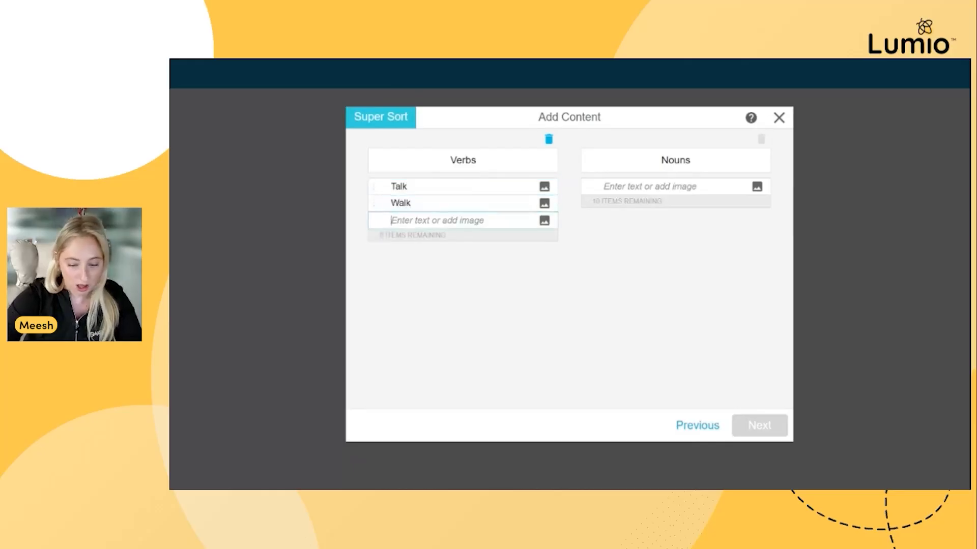
text(Learn)
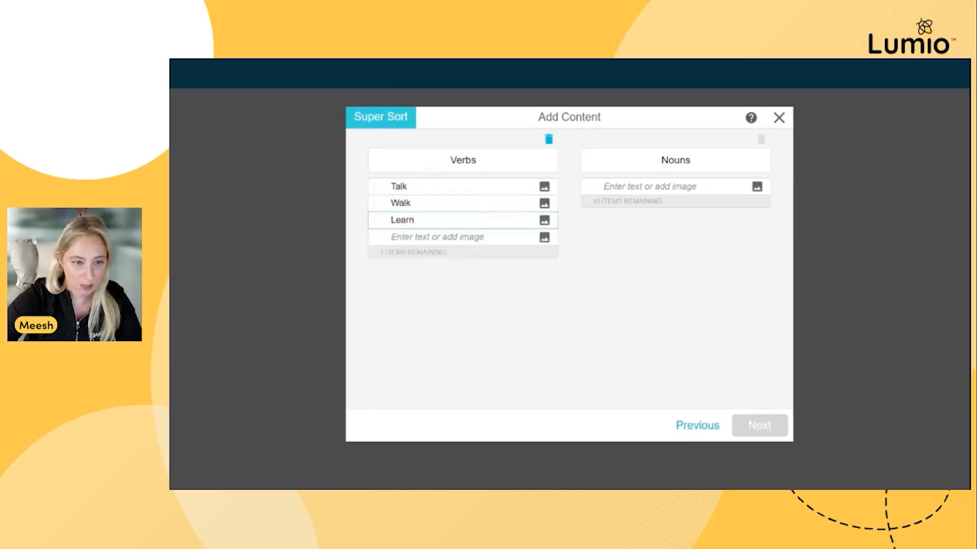
click(459, 237)
text(Play)
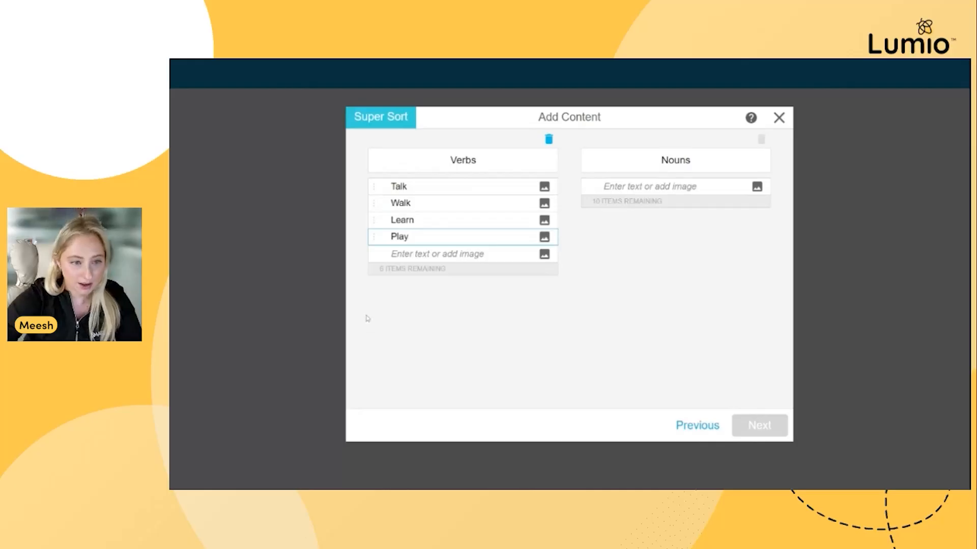
click(462, 254)
text(REst)
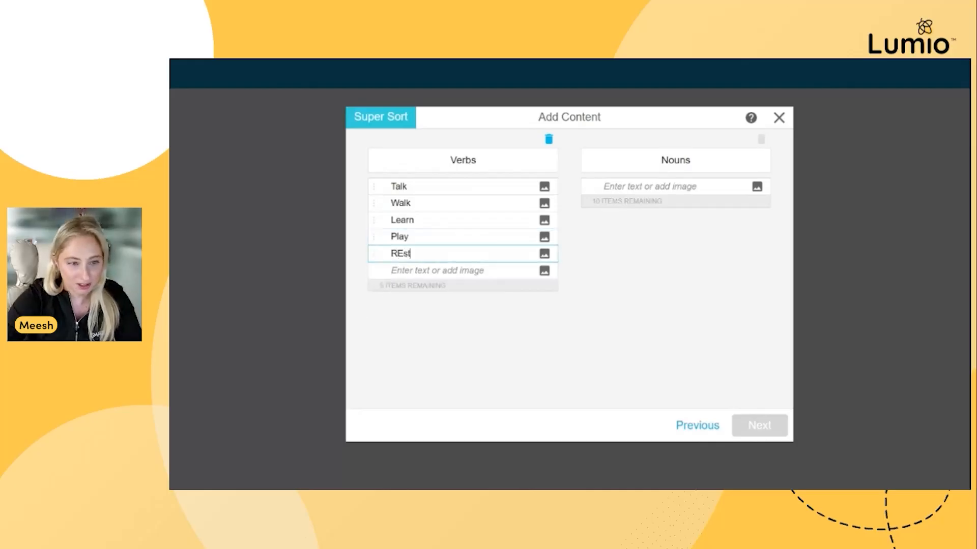
key(BackSpace)
key(BackSpace)
text(est)
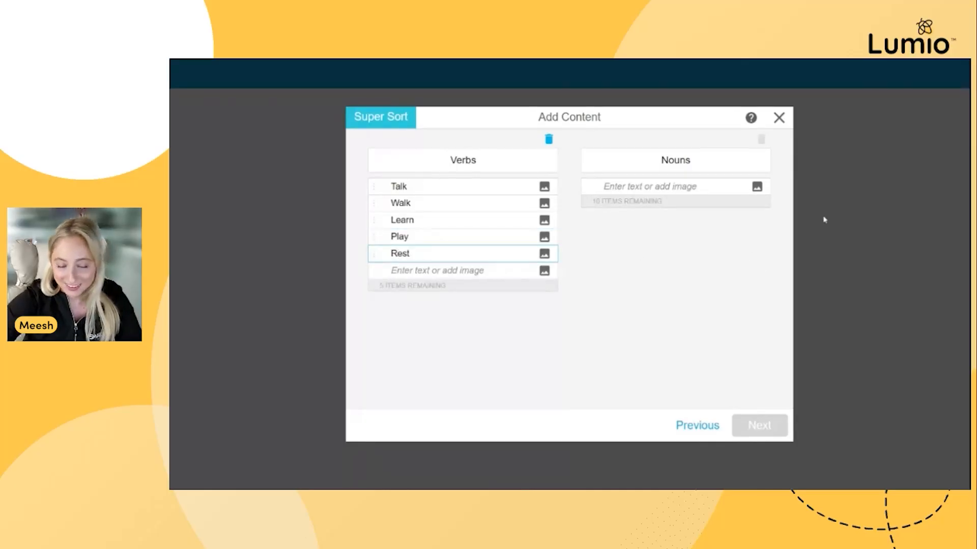
Add the items desk, phone, pencil and computer to the Nouns category.
click(666, 187)
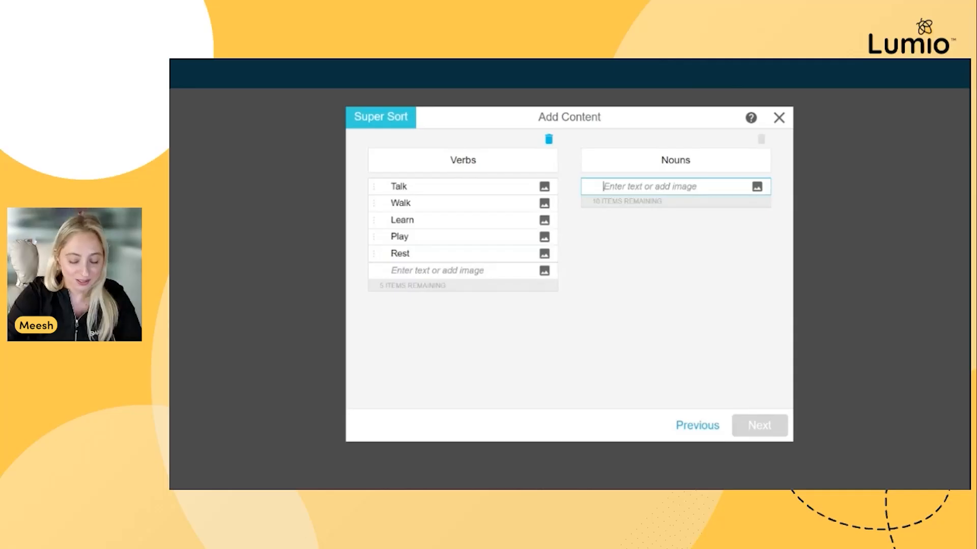
text(desk)
key(Return)
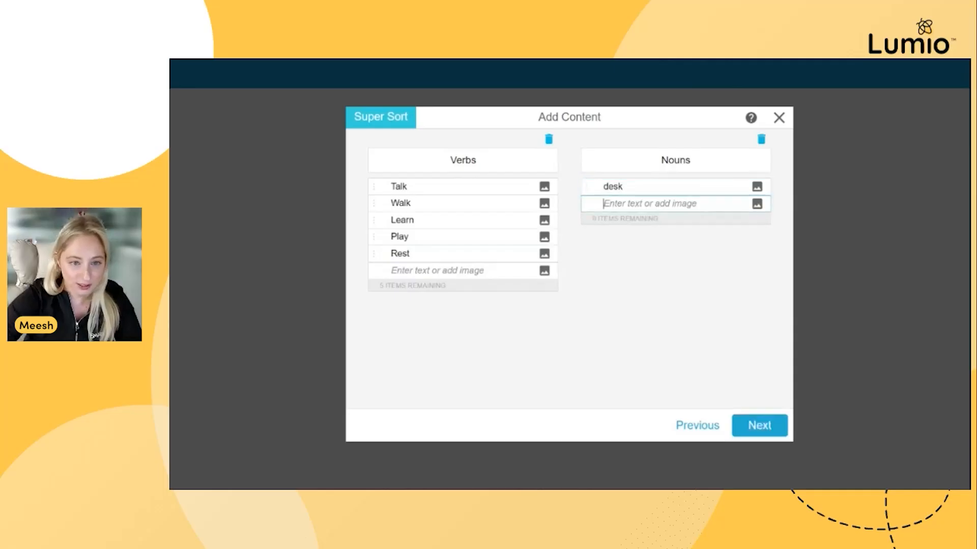
text(phone)
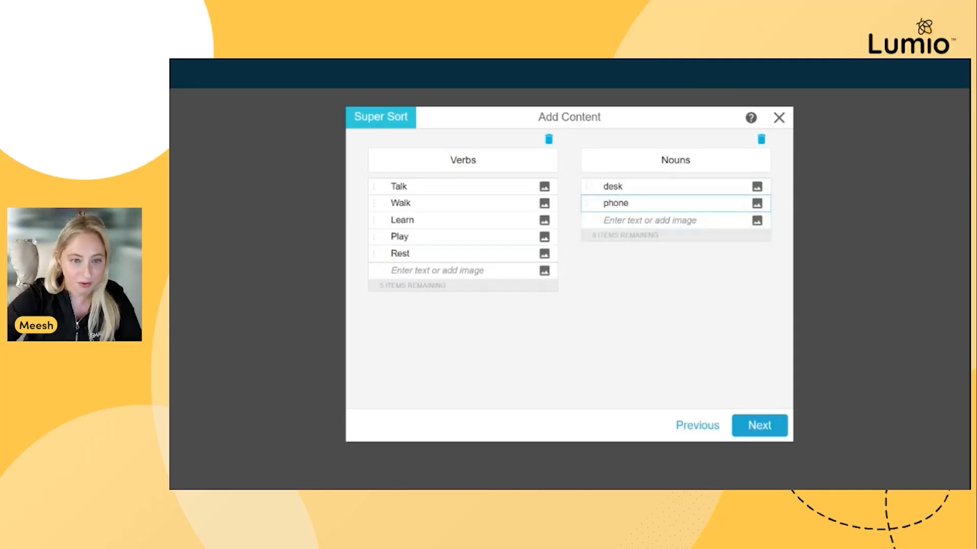
key(Return)
text(pencil)
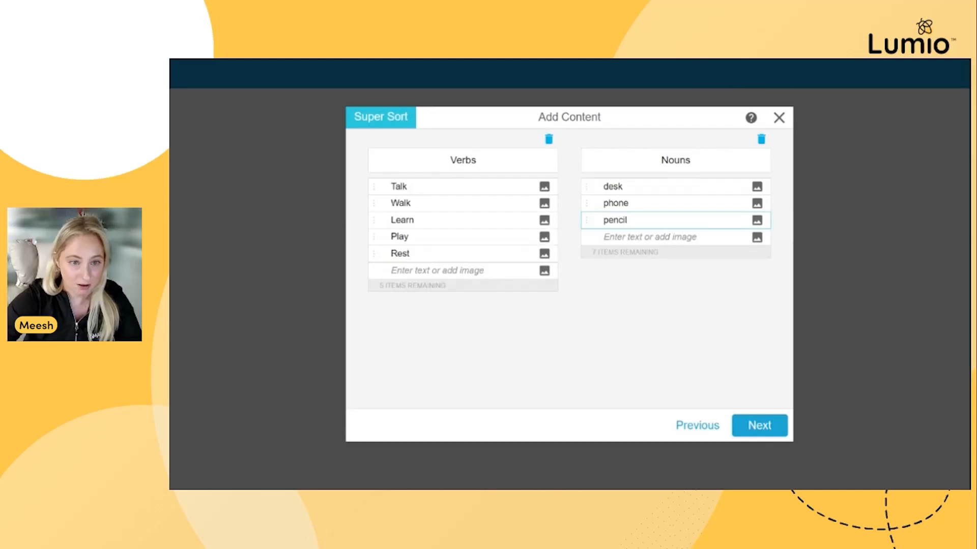
key(Return)
text(comput)
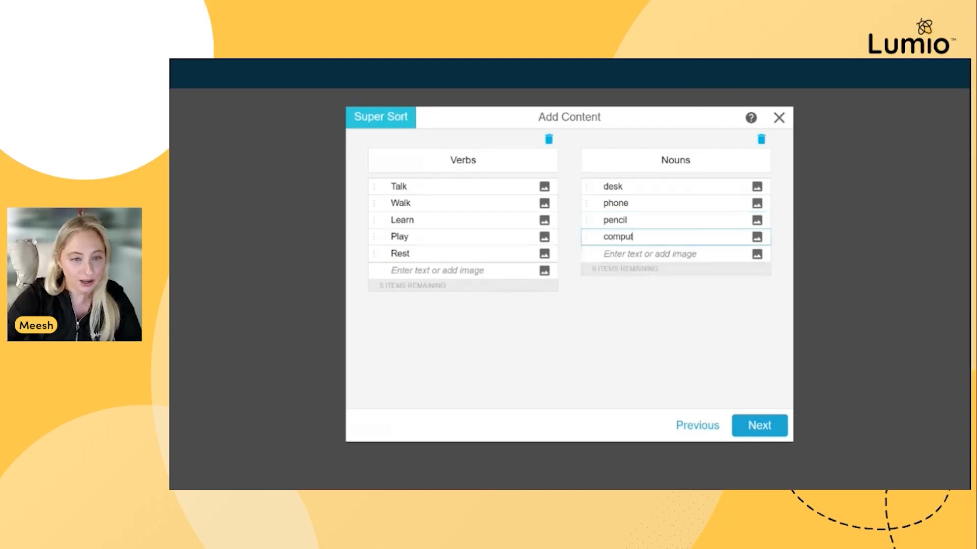
text(er)
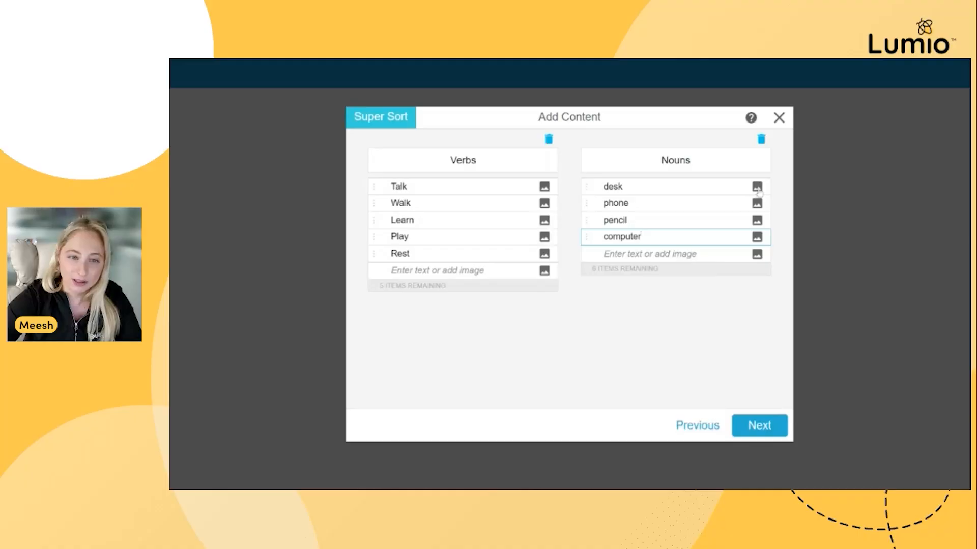
Search online for a pencil image for the next Nouns item, and close the image picker without choosing one.
click(757, 258)
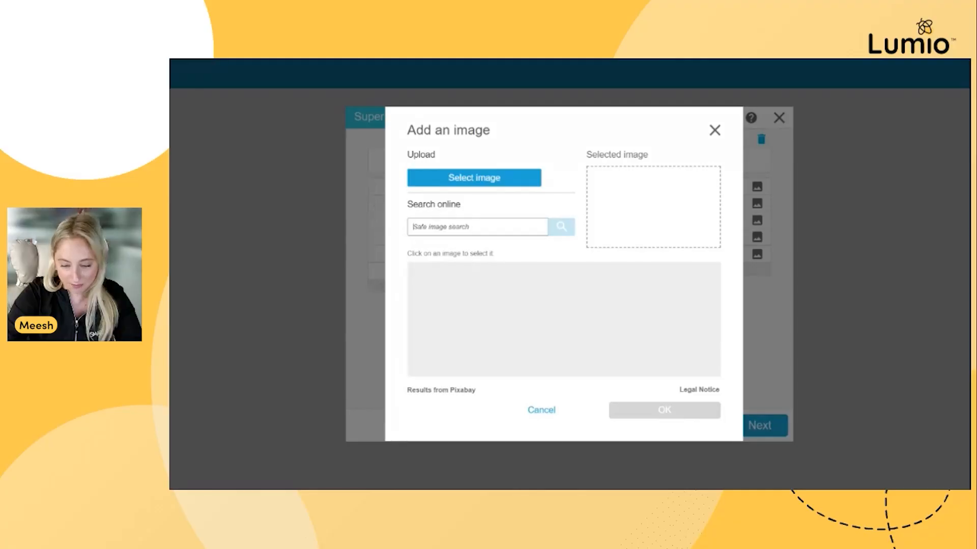
text(pencil)
key(Return)
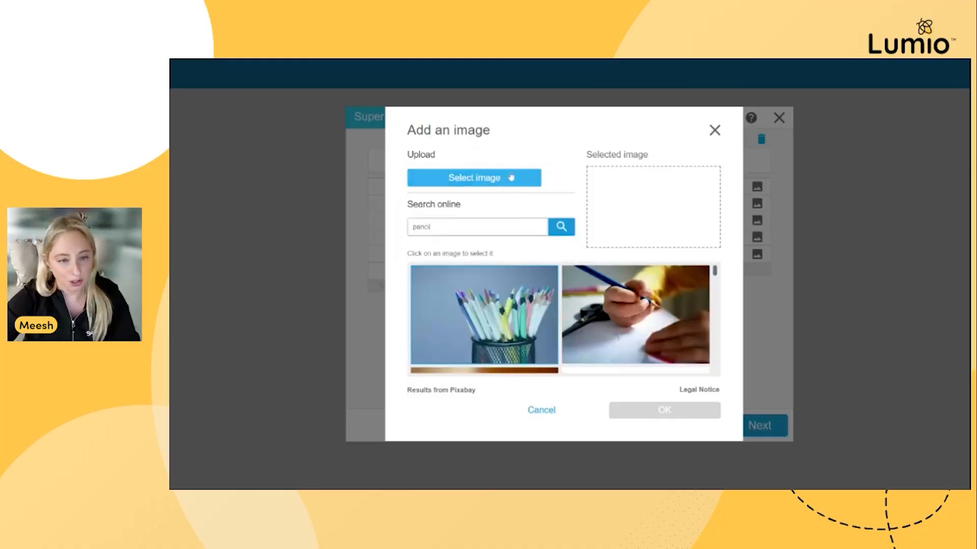
click(714, 130)
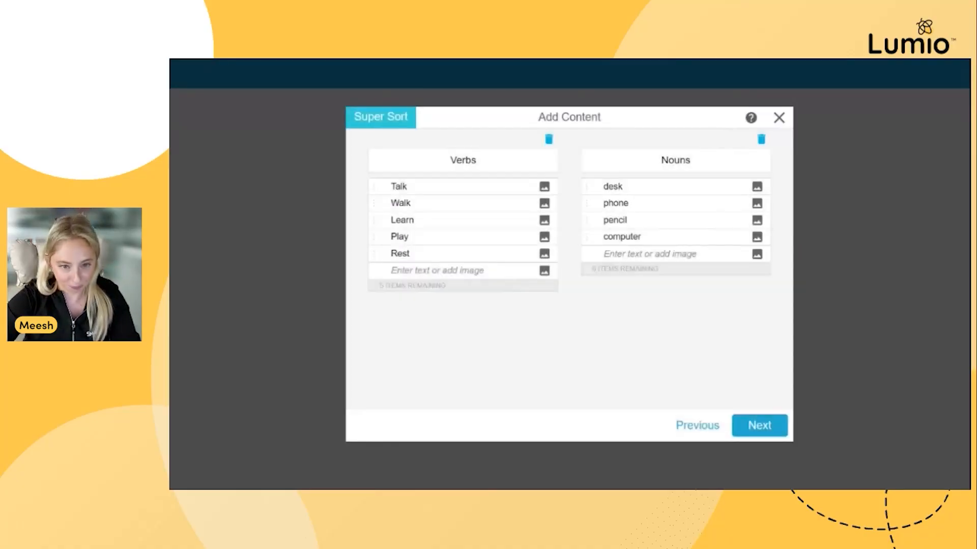
Browse the Super Sort themes, choose Firefly and finish creating the activity.
click(756, 429)
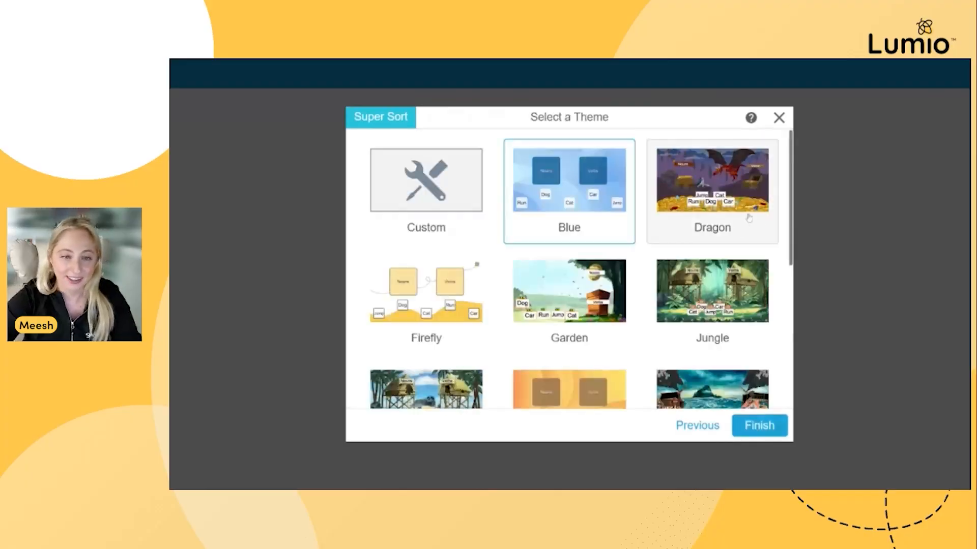
scroll(782, 235, down, 2)
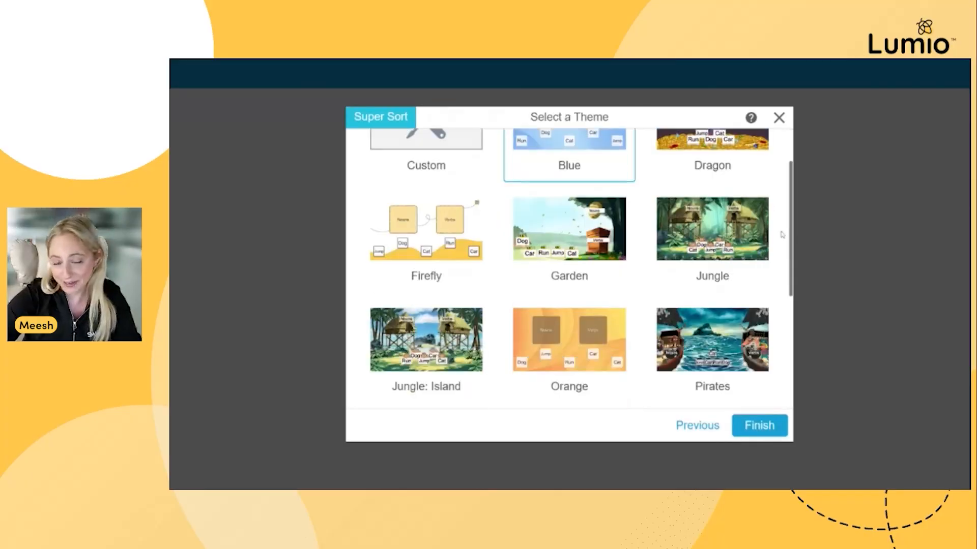
scroll(781, 235, down, 2)
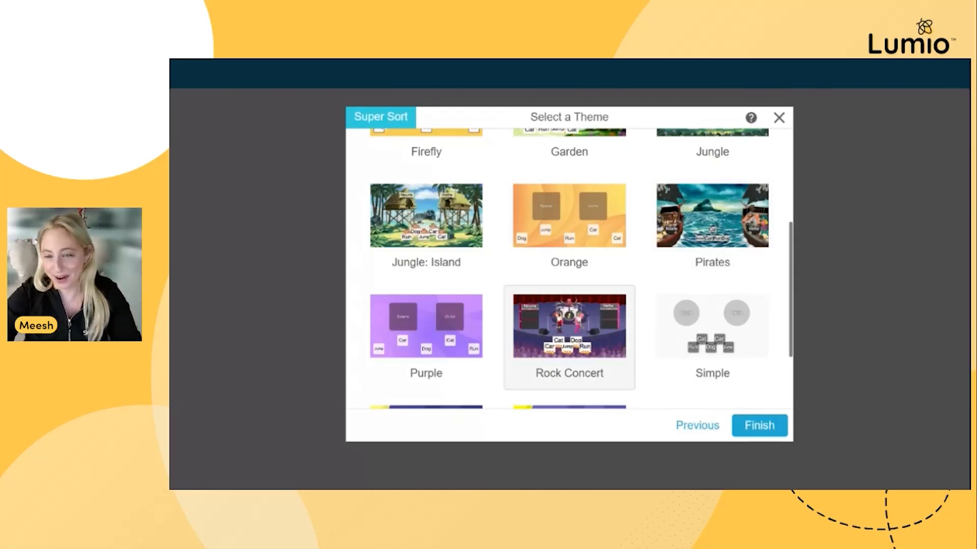
scroll(597, 321, up, 2)
scroll(603, 331, down, 2)
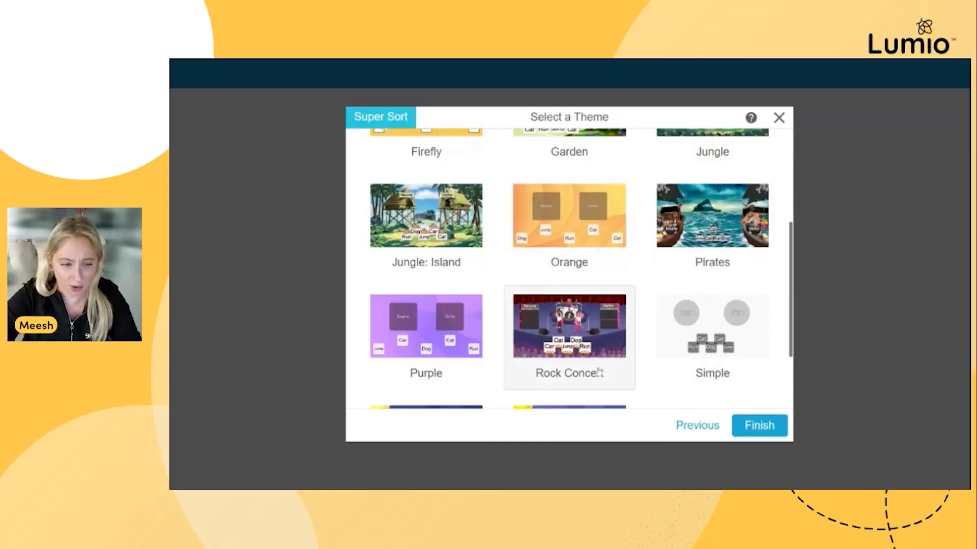
scroll(498, 292, up, 3)
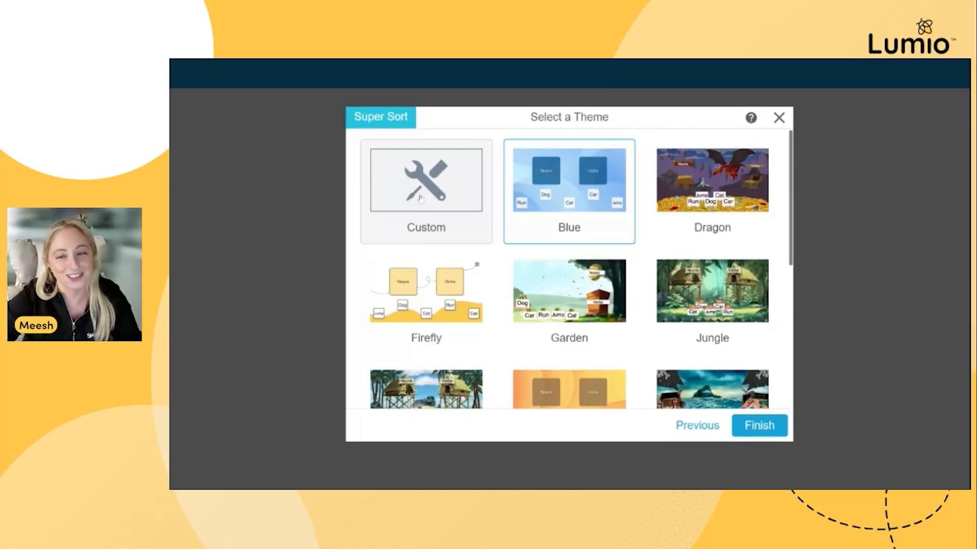
click(428, 293)
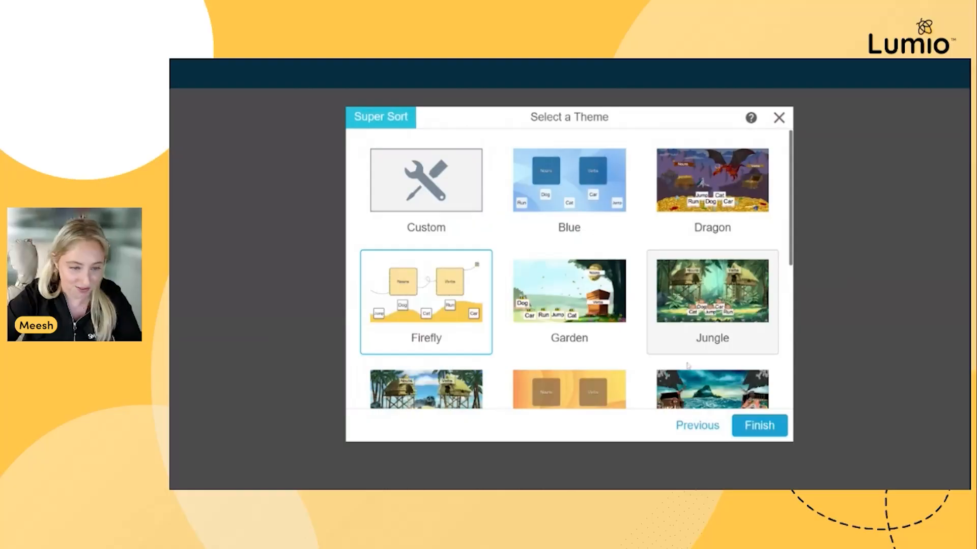
click(767, 433)
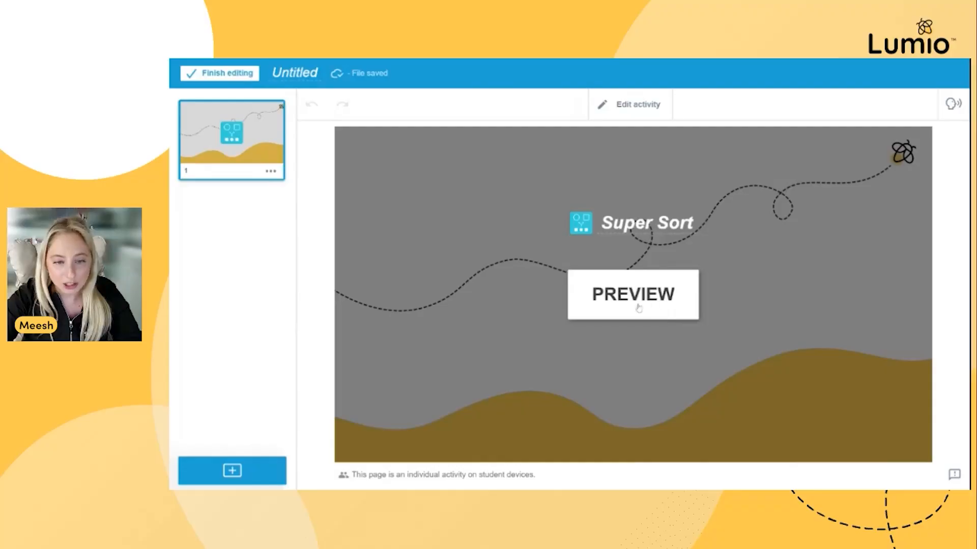
Preview the activity, sort Talk into Verbs, try pencil in Verbs and in Nouns, and close the preview.
click(637, 305)
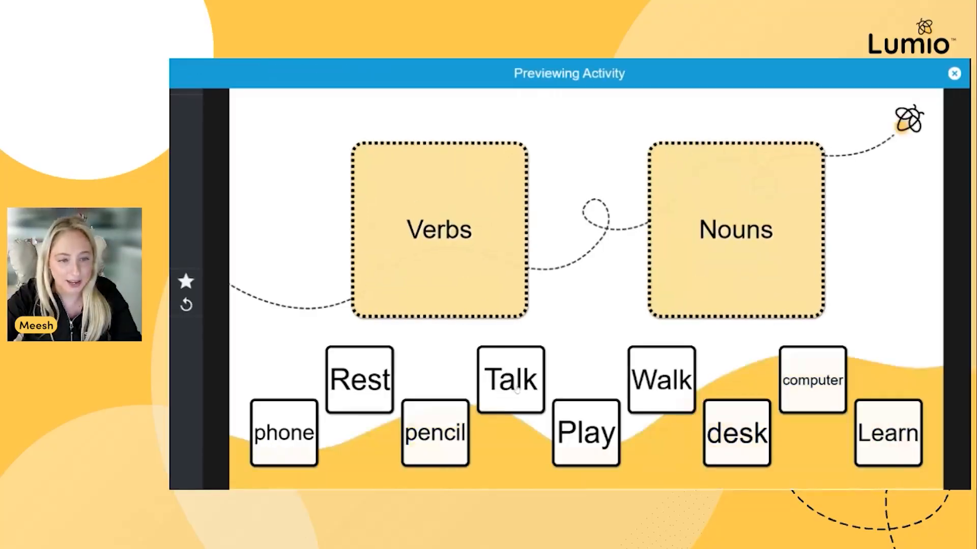
drag(516, 390, 453, 231)
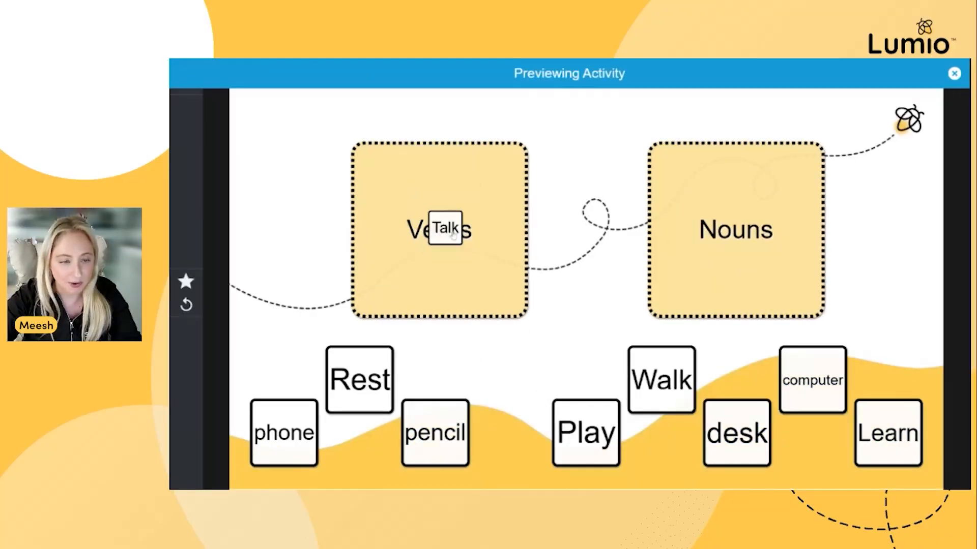
drag(447, 439, 447, 242)
mouse_move(446, 441)
mouse_down()
mouse_move(743, 205)
mouse_move(761, 208)
mouse_up()
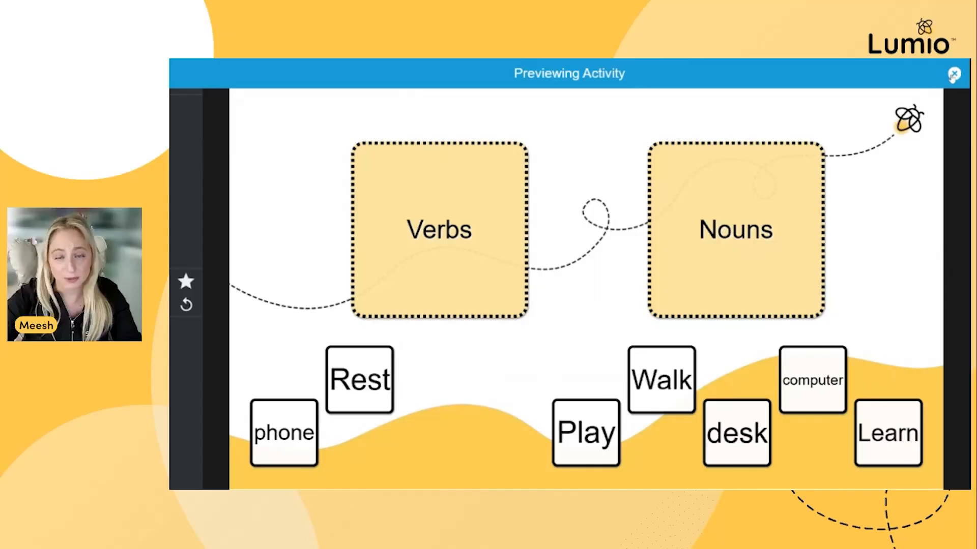
click(953, 75)
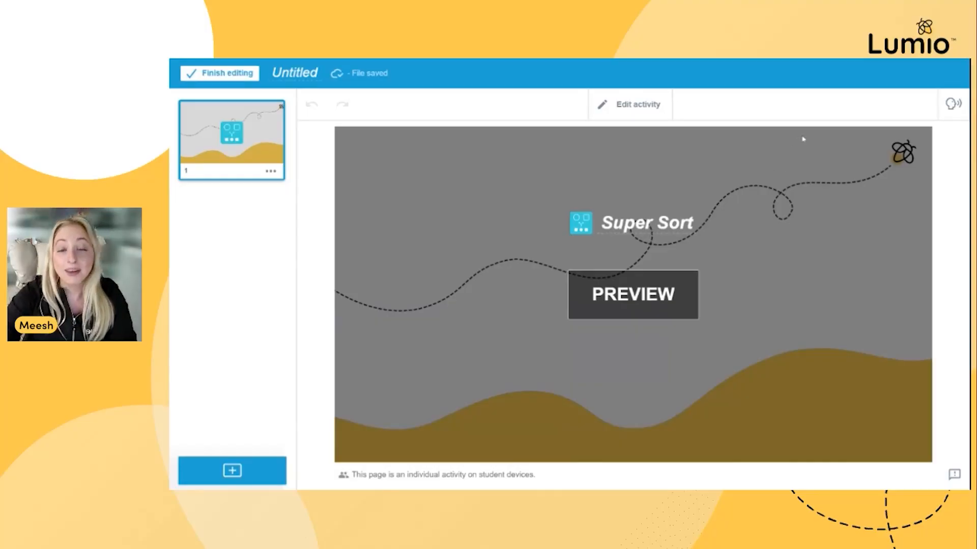
Record instructional audio for page 1 and add it to the page.
click(954, 107)
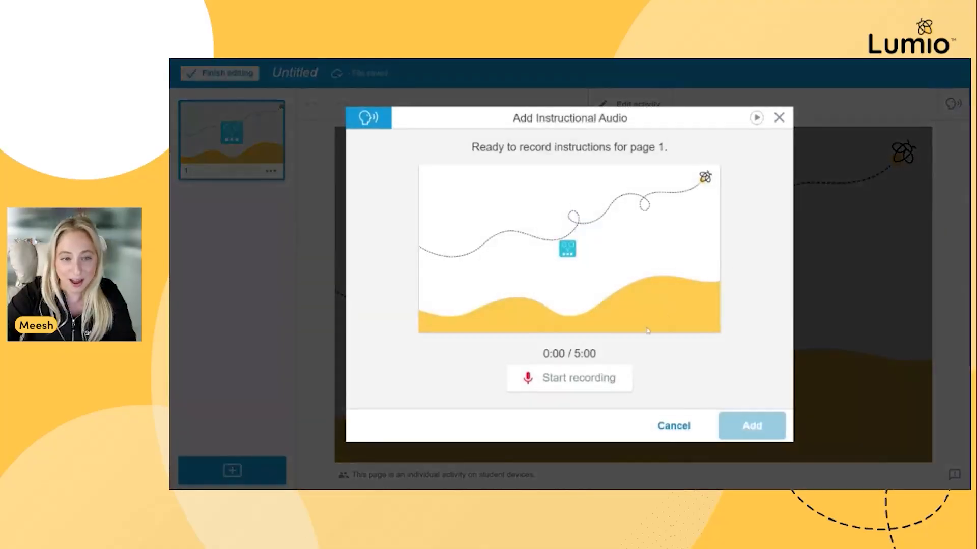
click(582, 386)
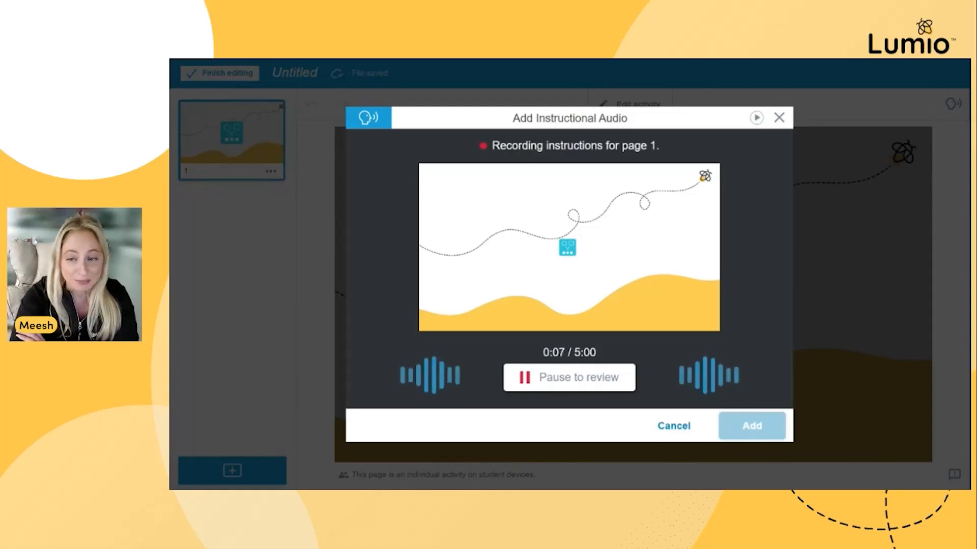
click(580, 379)
click(734, 427)
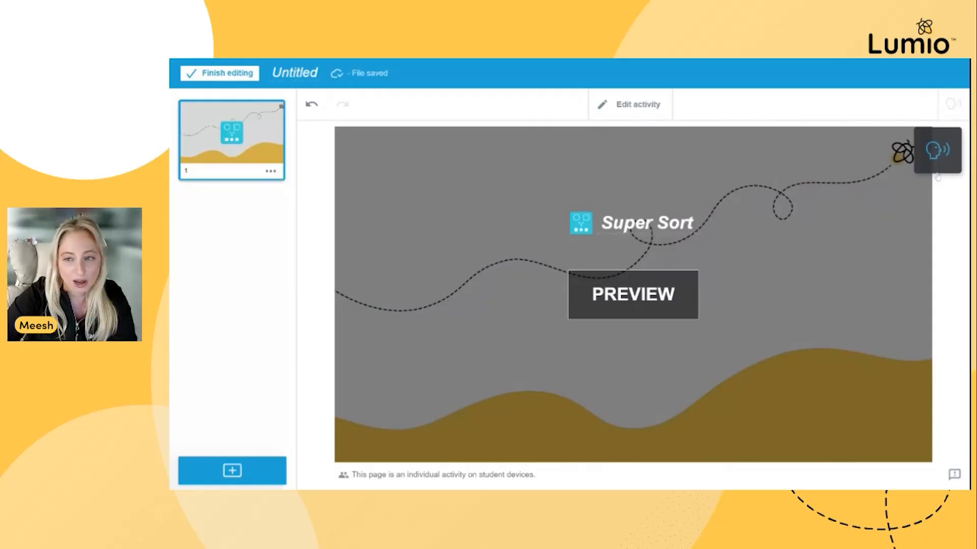
Change the activity's title on the page to Noun and Verb Sort.
click(647, 222)
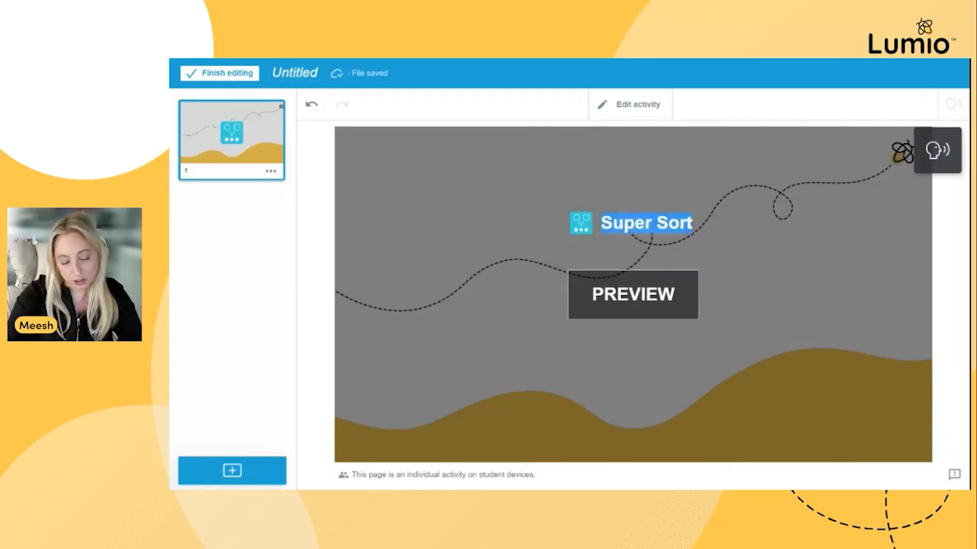
text(Nouns)
key(BackSpace)
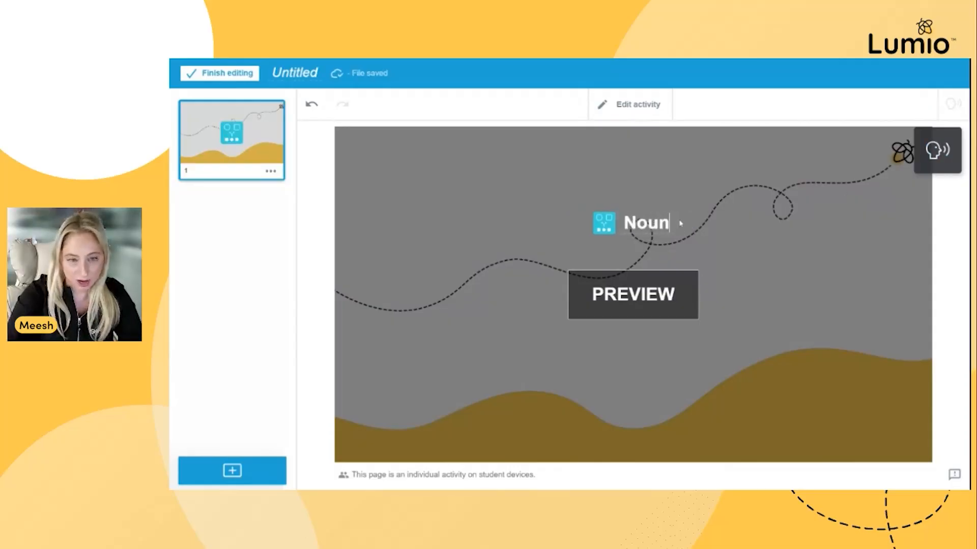
text(and Ver)
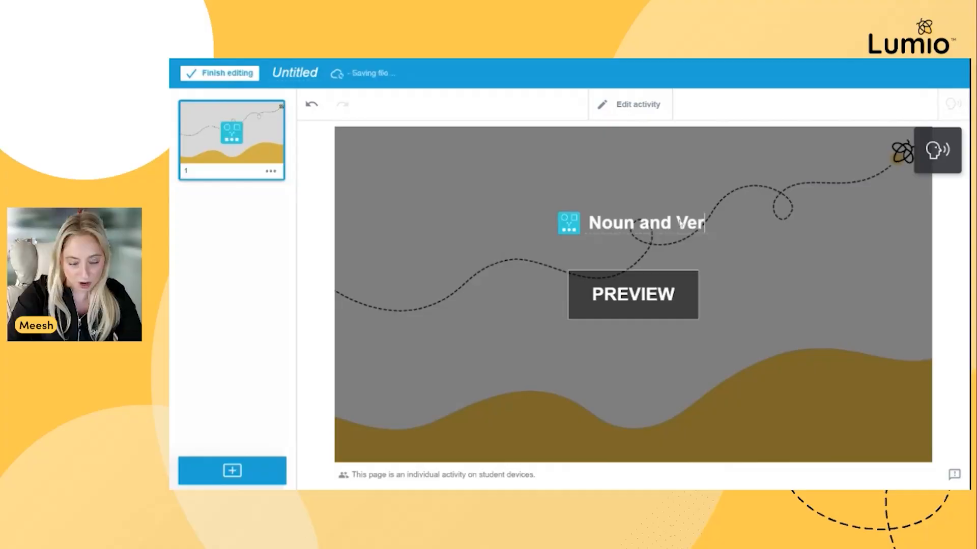
text(b SOrt)
key(BackSpace)
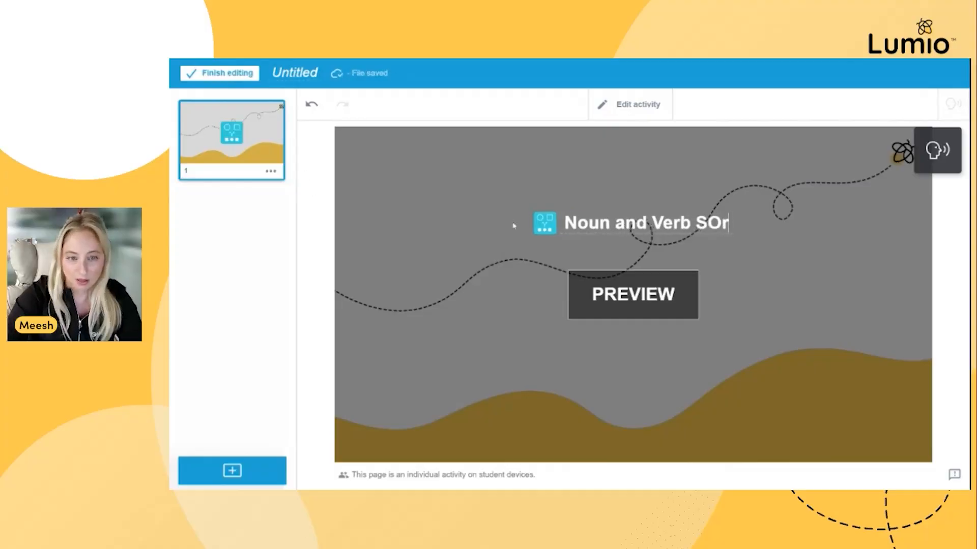
key(BackSpace)
key(BackSpace)
text(ort)
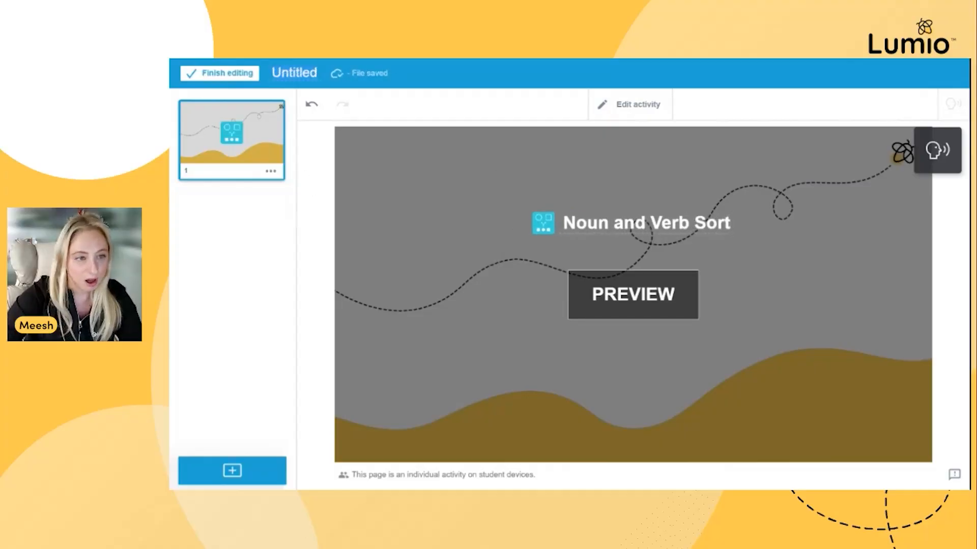
Rename the untitled lesson file as Noun and Verb Sort.
click(293, 73)
text(Noun)
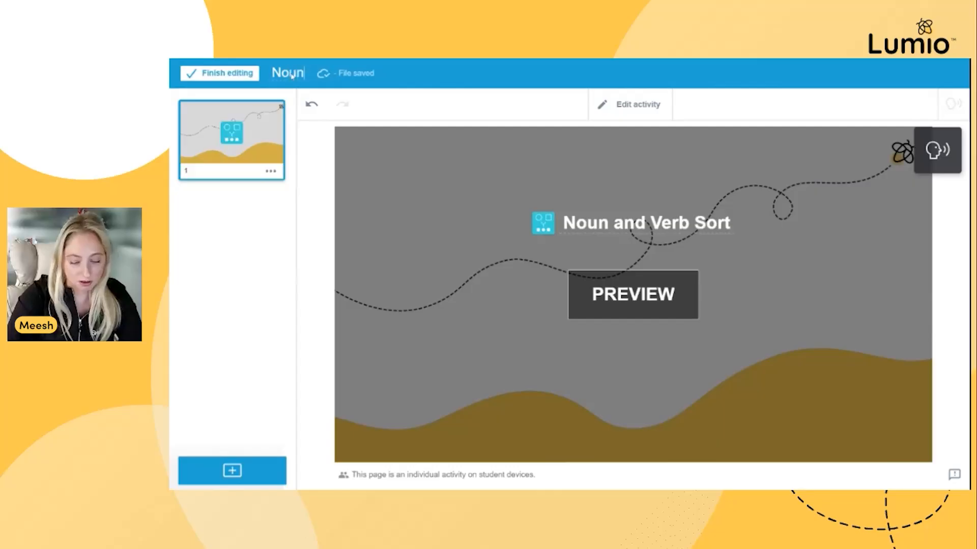
text( and Verb Sort)
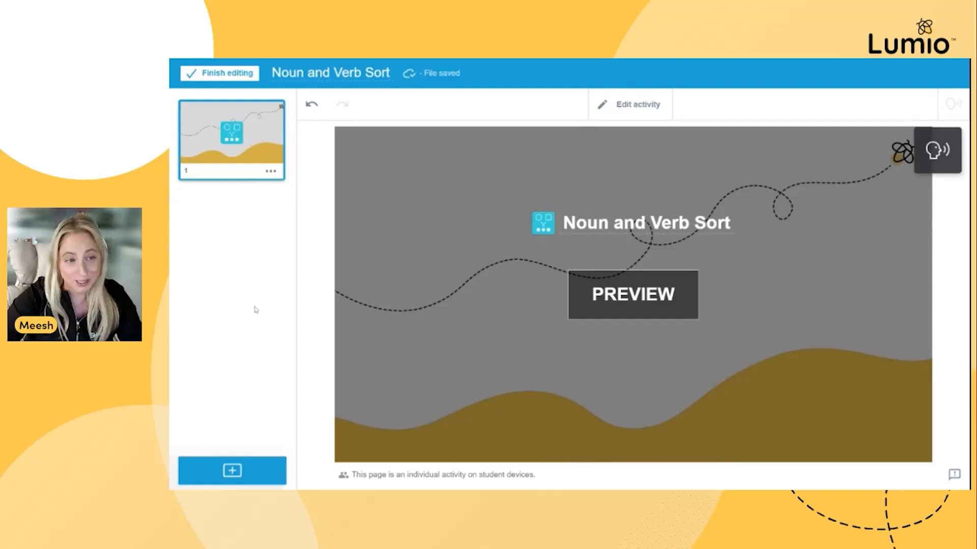
Look over the options for adding another page, close them without adding one, and finish editing the lesson.
click(253, 473)
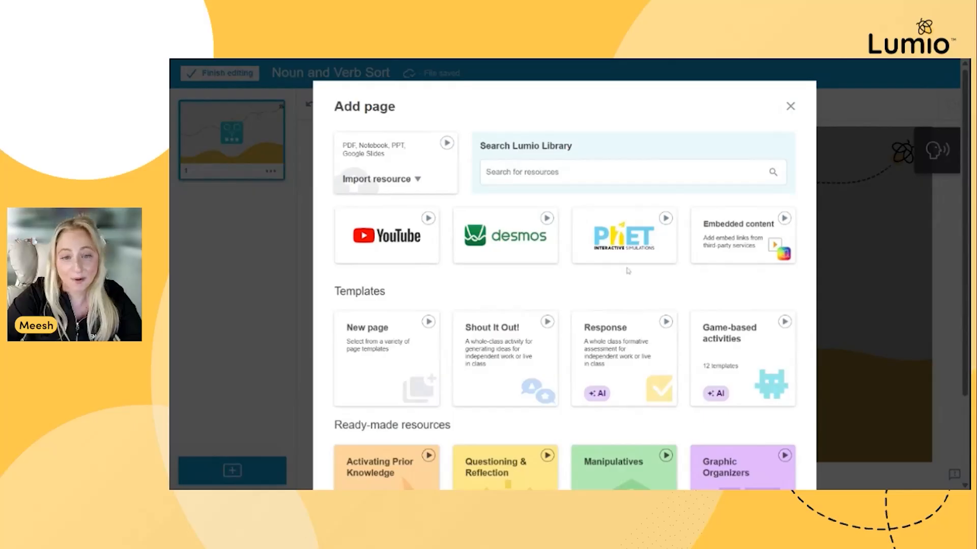
scroll(626, 275, down, 1)
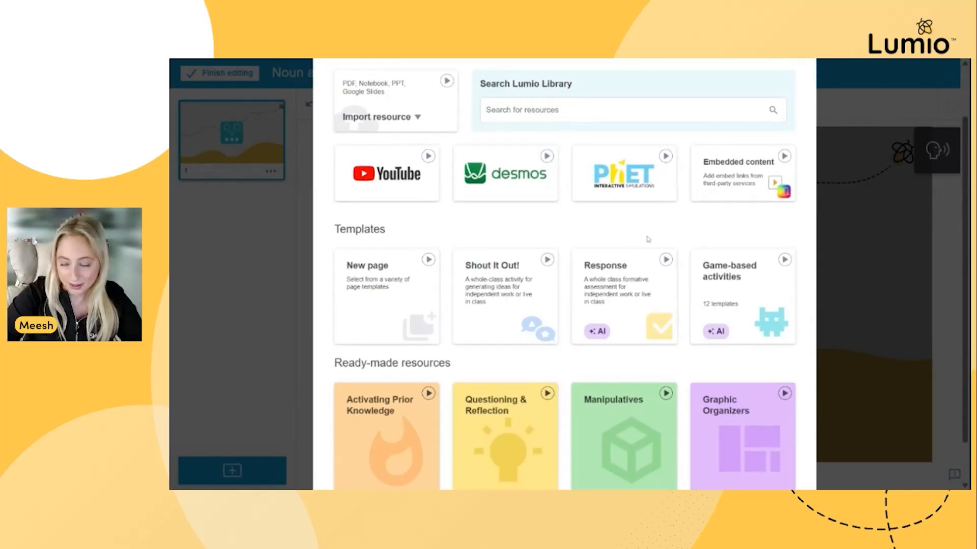
scroll(786, 142, up, 1)
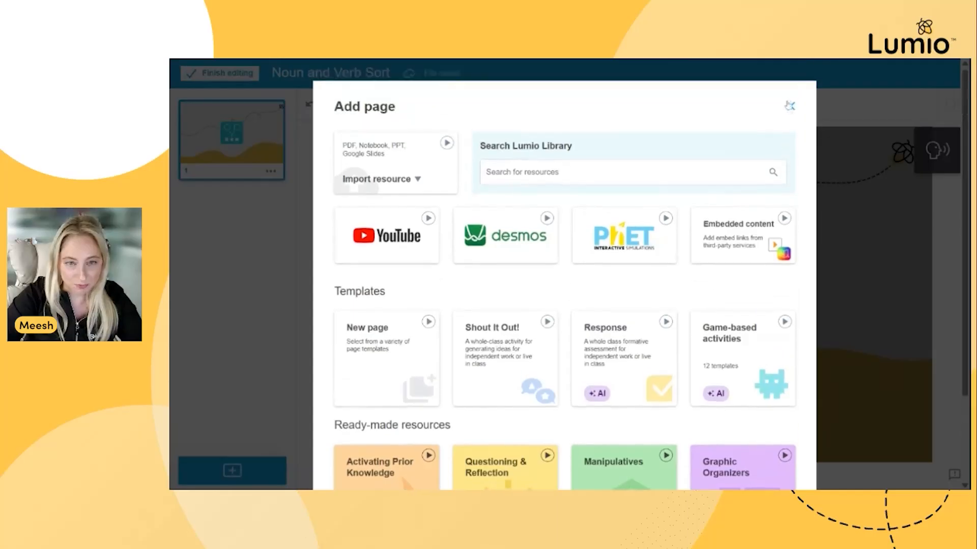
click(789, 106)
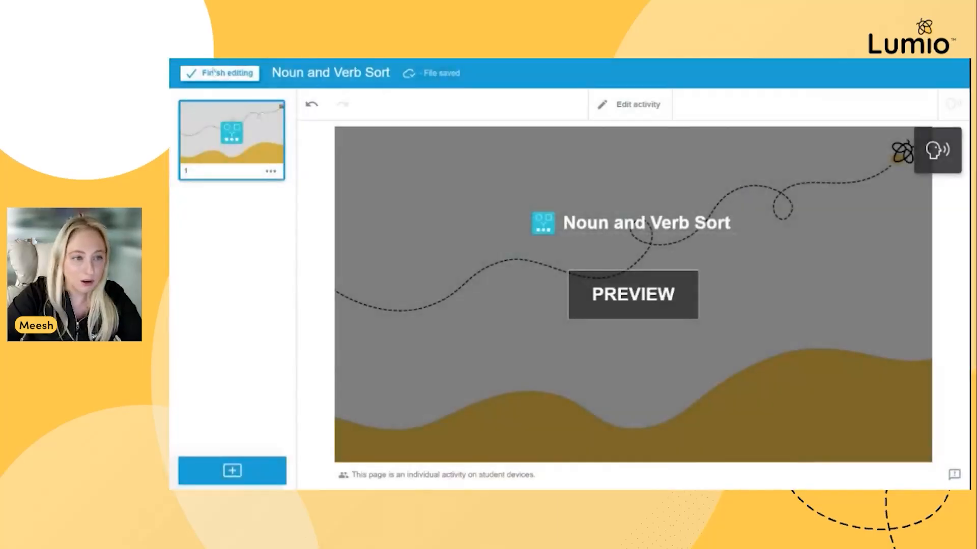
click(246, 74)
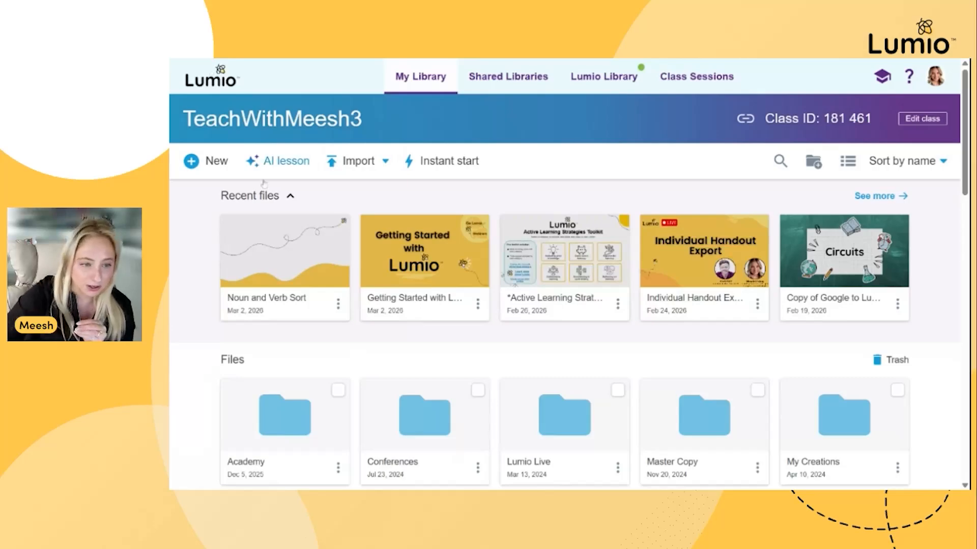
Start a new live session of the Noun and Verb Sort file named Period 1 Freshmen - Unit 1 Week 1 Lesson 2 and dismiss its join instructions.
mouse_move(300, 251)
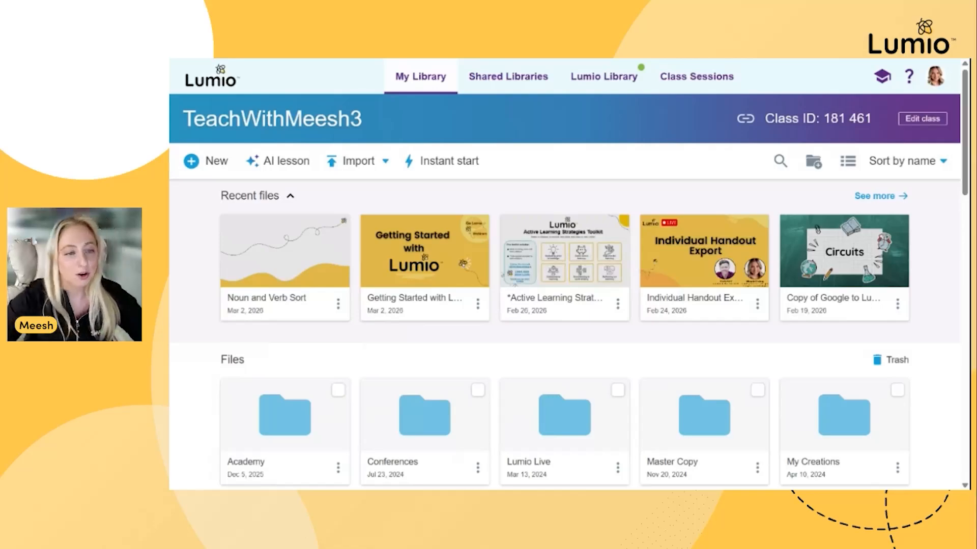
mouse_move(304, 230)
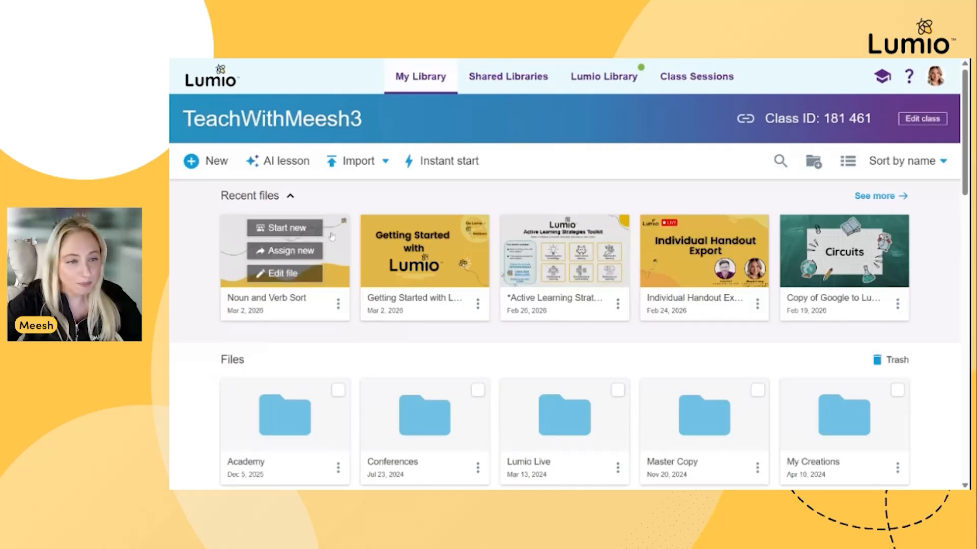
click(284, 228)
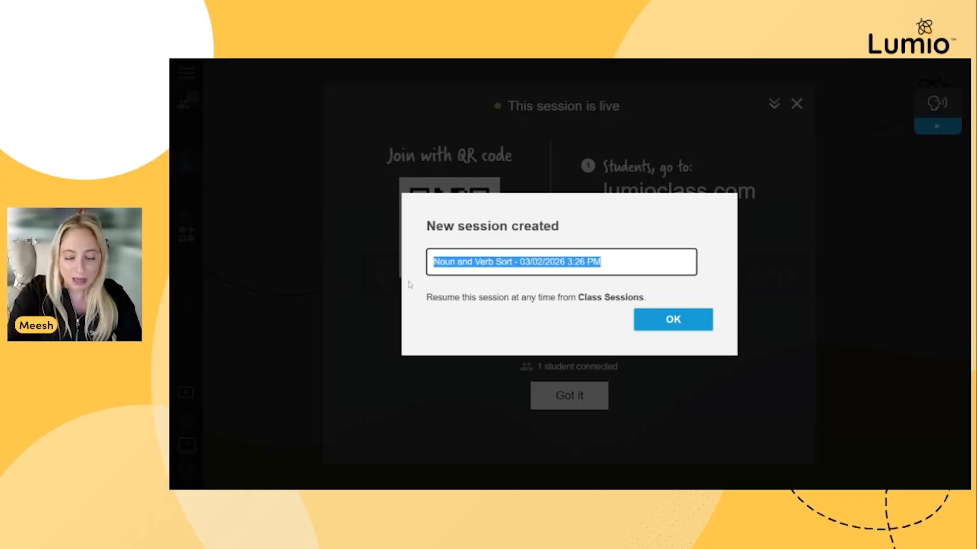
text(Perio)
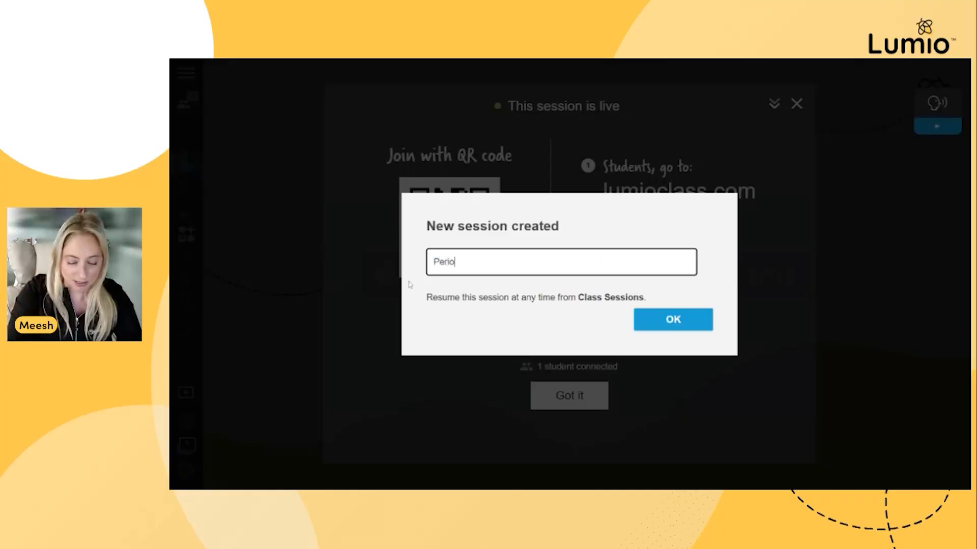
text(d 1 Freshme)
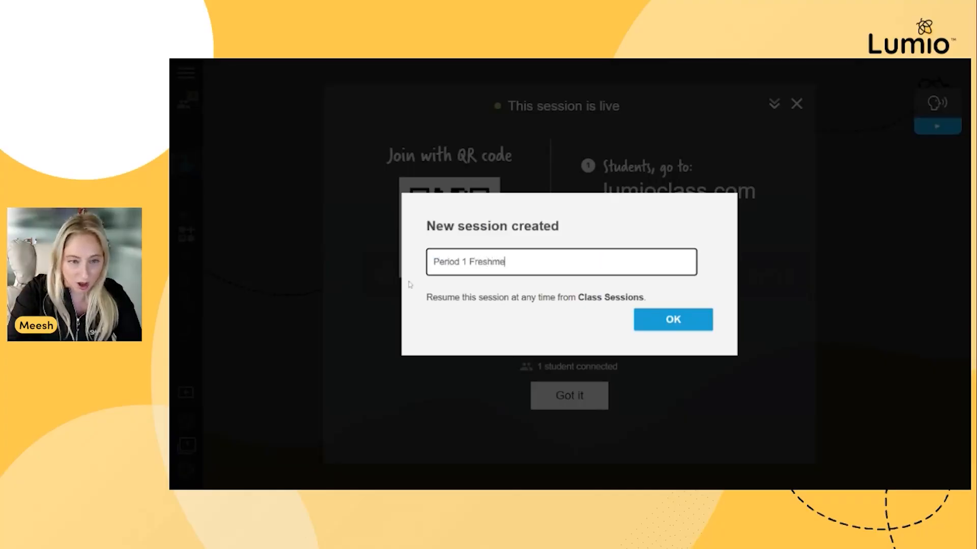
text(n - U)
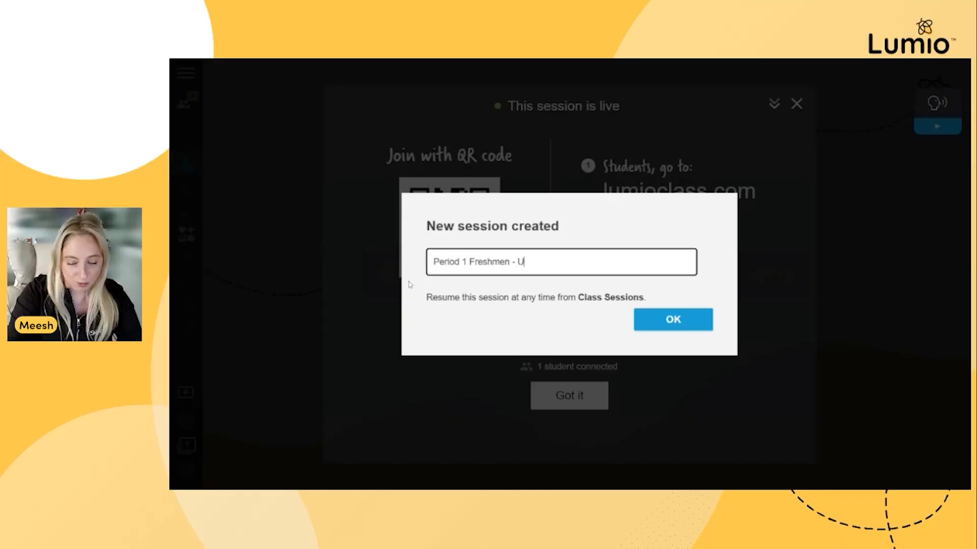
text(nit 1 Week 1)
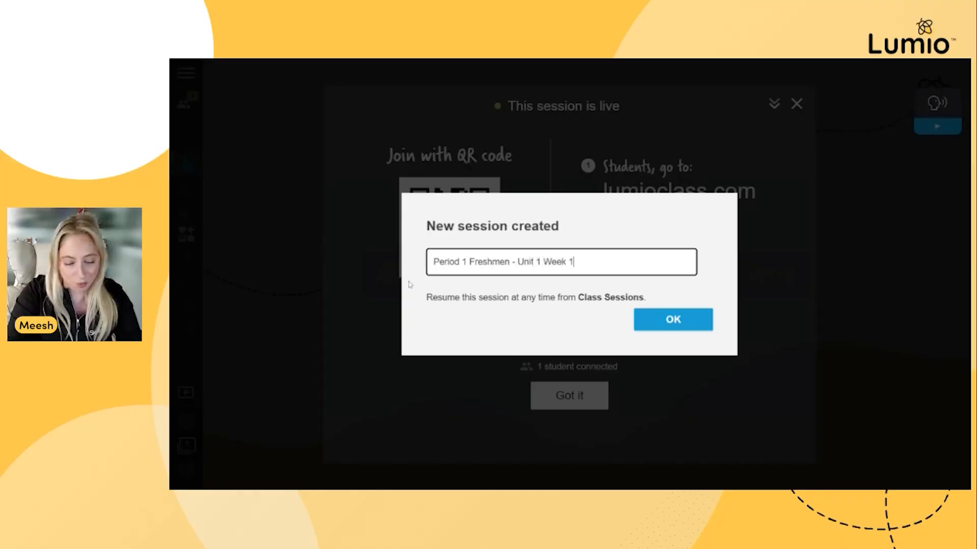
text( Lesson 2)
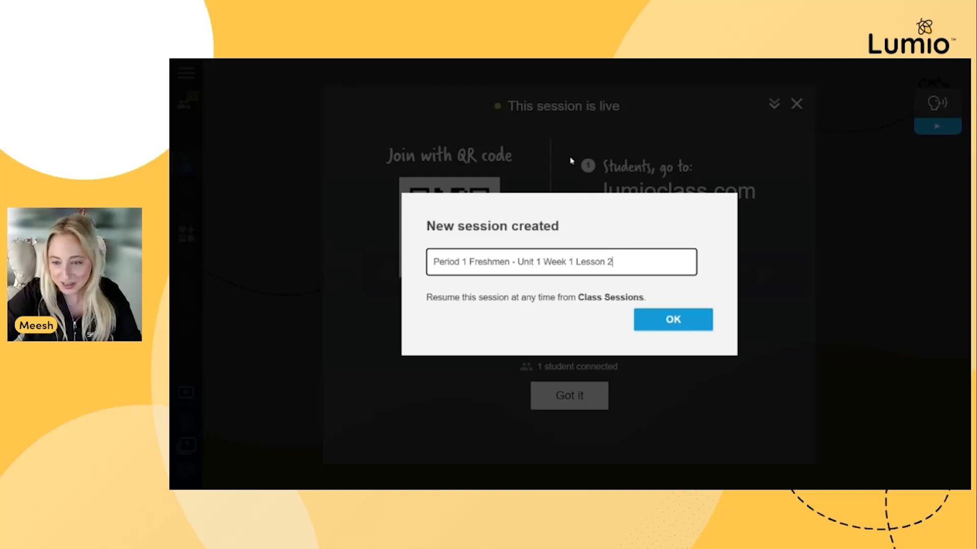
click(673, 318)
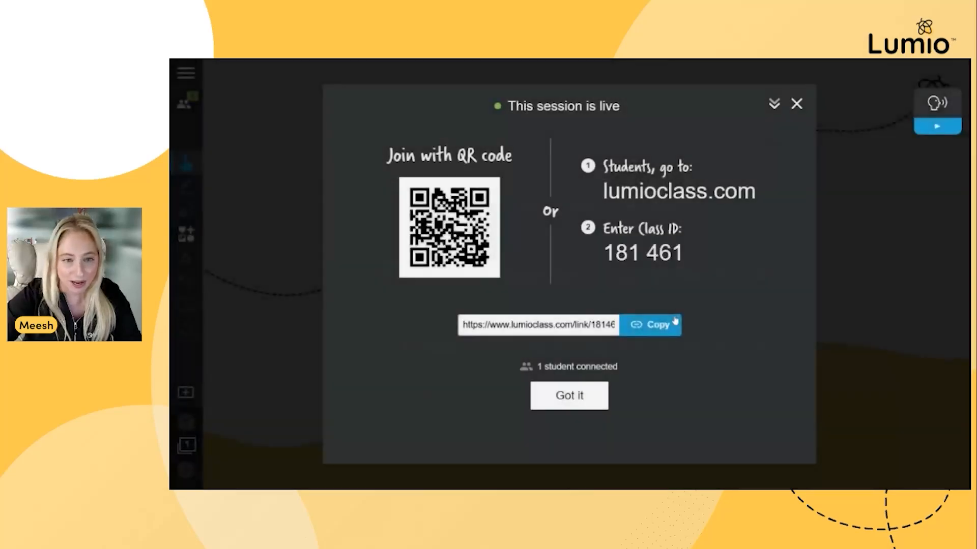
click(796, 104)
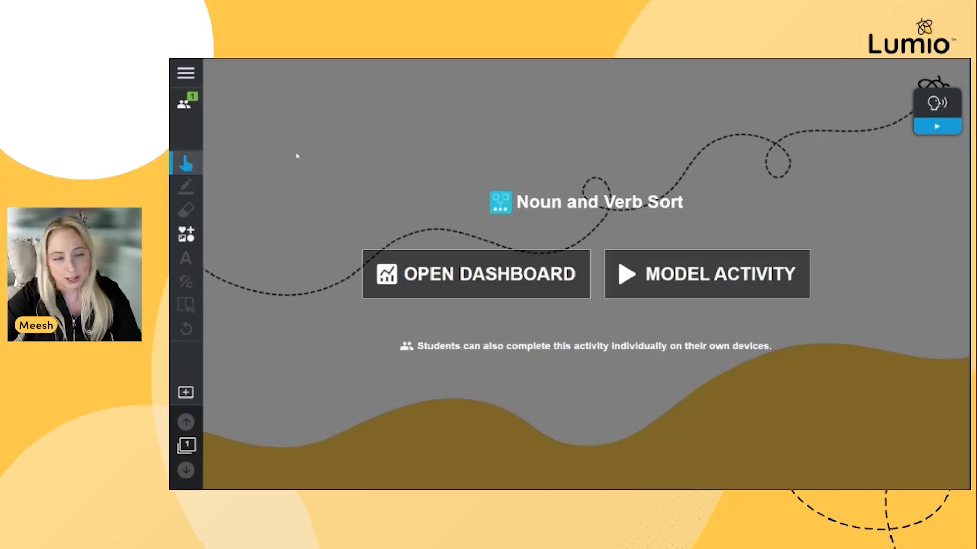
Leave the live lesson, look in on My Library, and return to the list of class sessions.
click(184, 77)
click(284, 105)
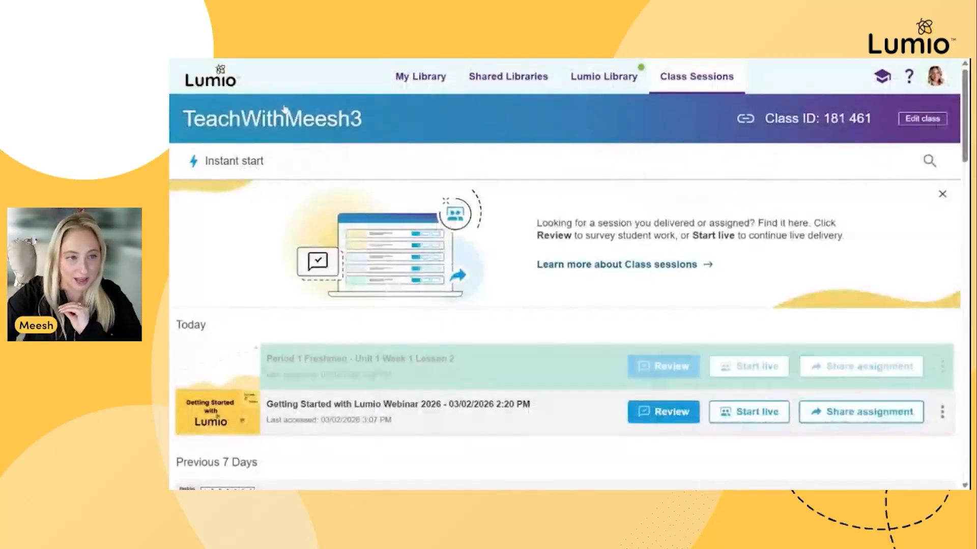
click(425, 86)
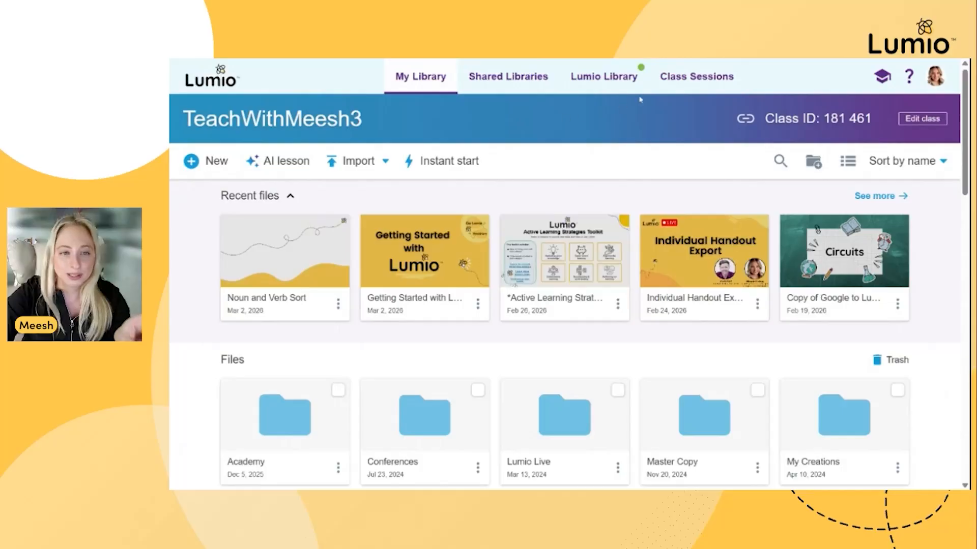
click(685, 84)
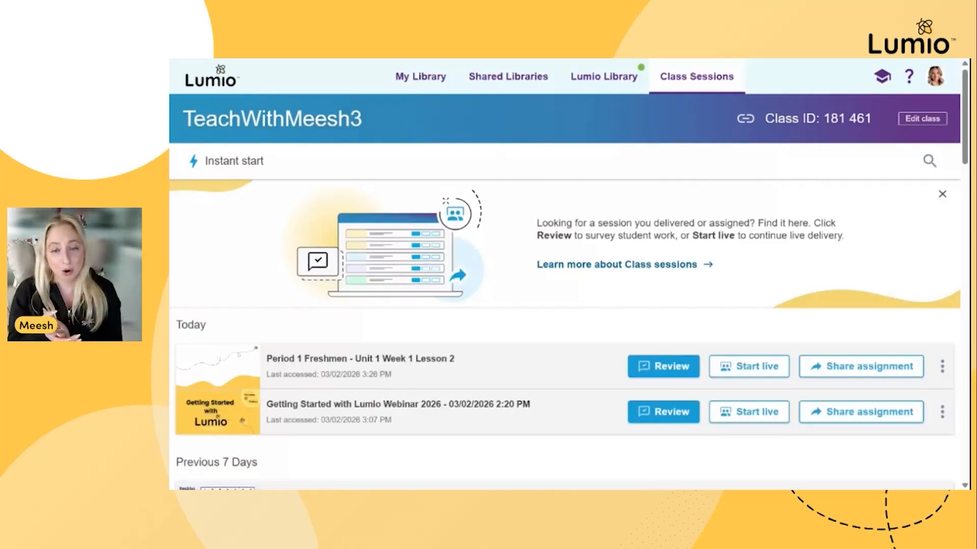
Copy the independent-work assignment link for the Period 1 Freshmen - Unit 1 Week 1 Lesson 2 session and close the sharing dialog.
click(864, 375)
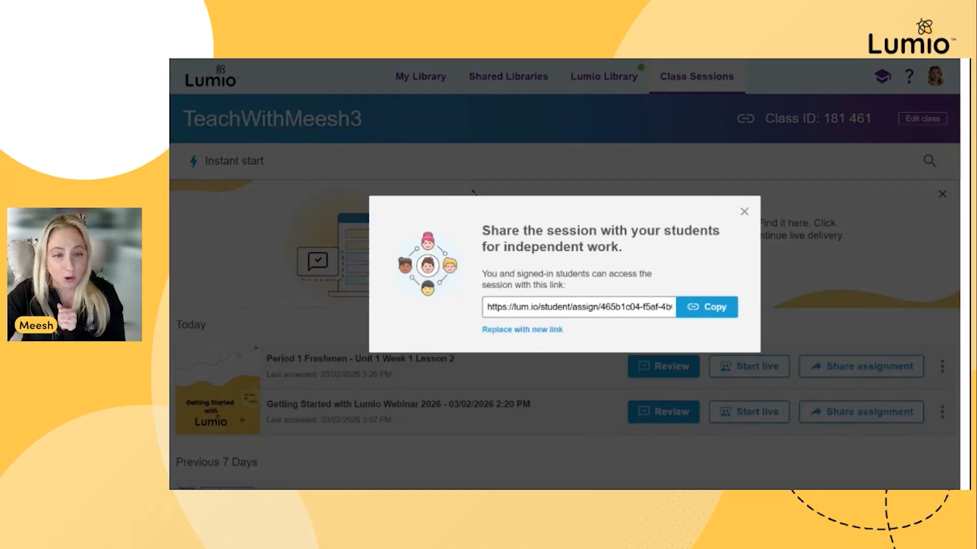
click(610, 299)
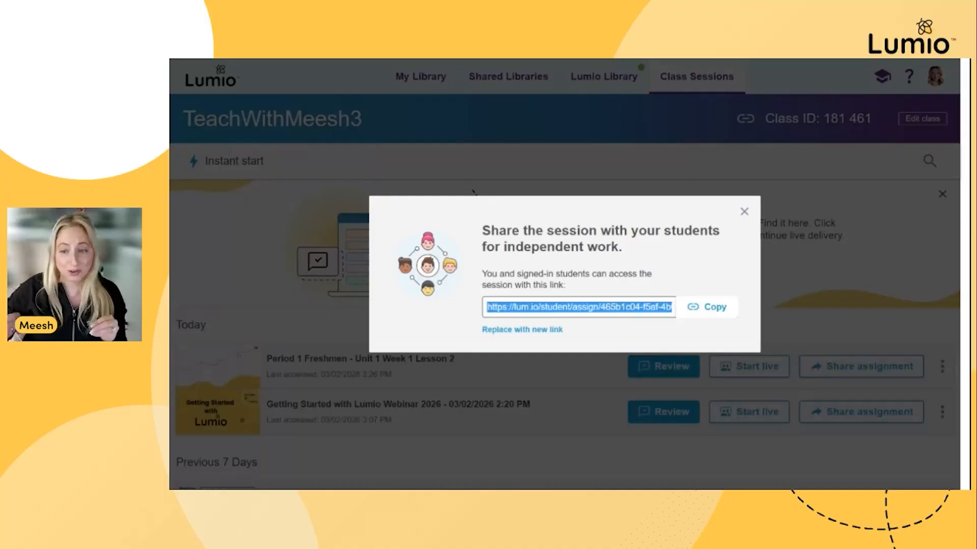
click(707, 307)
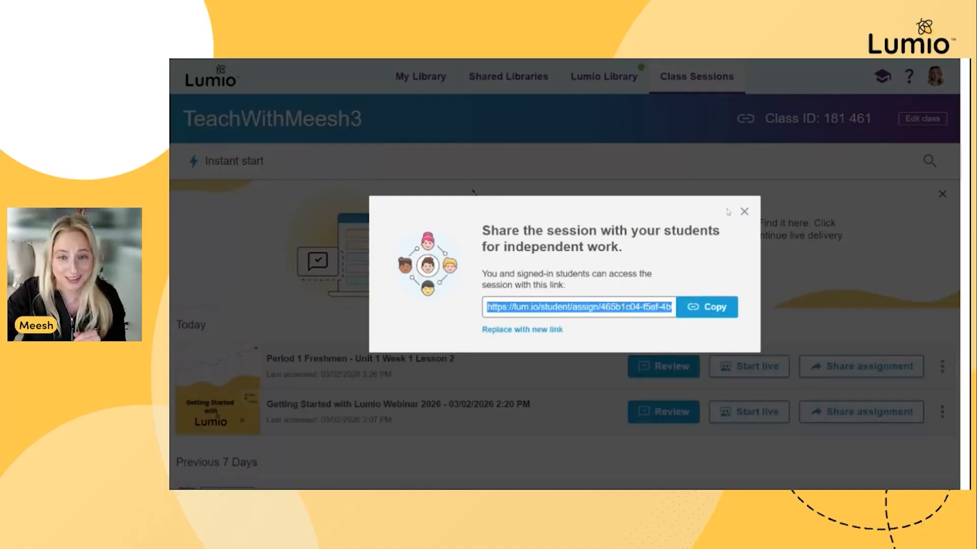
click(744, 211)
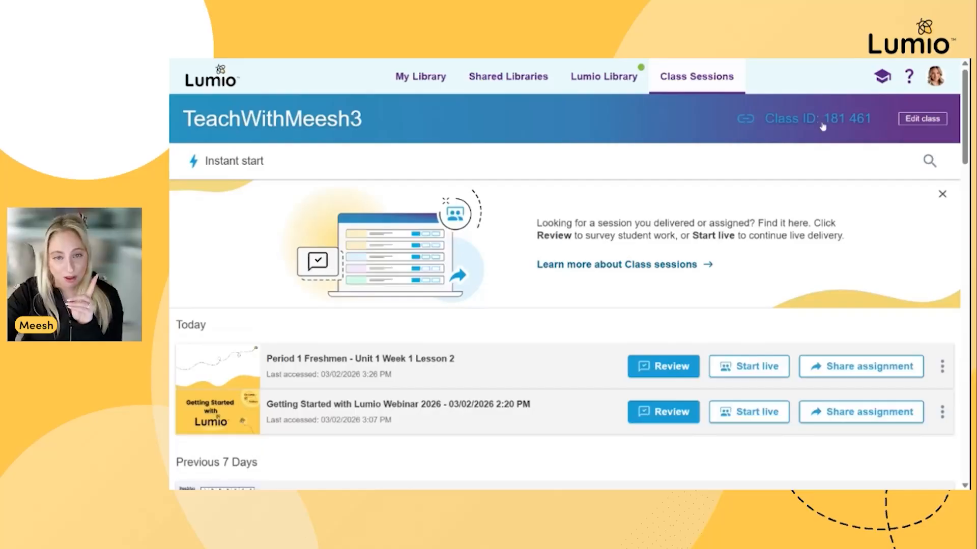
Examine the class link and guest access settings from the class ID, returning to My Library along the way.
click(840, 125)
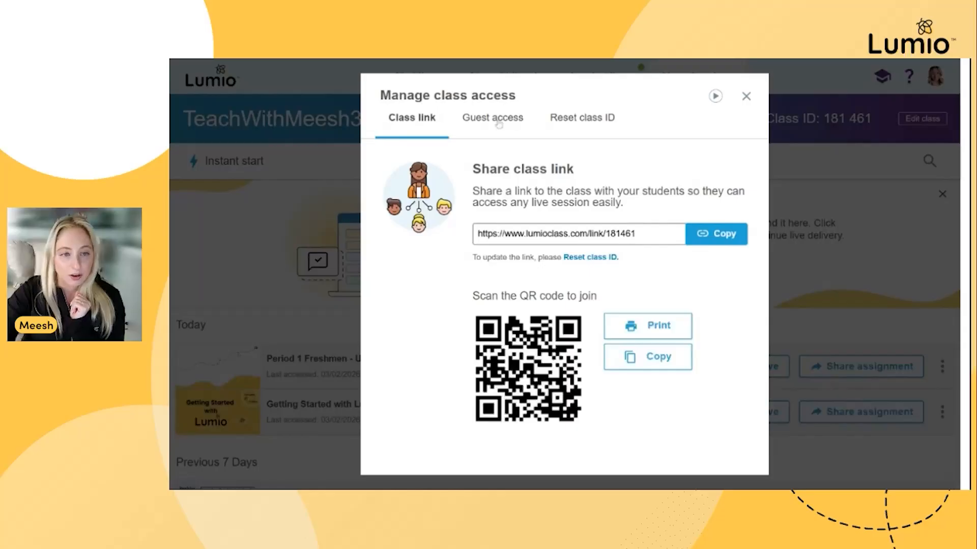
click(746, 96)
click(449, 80)
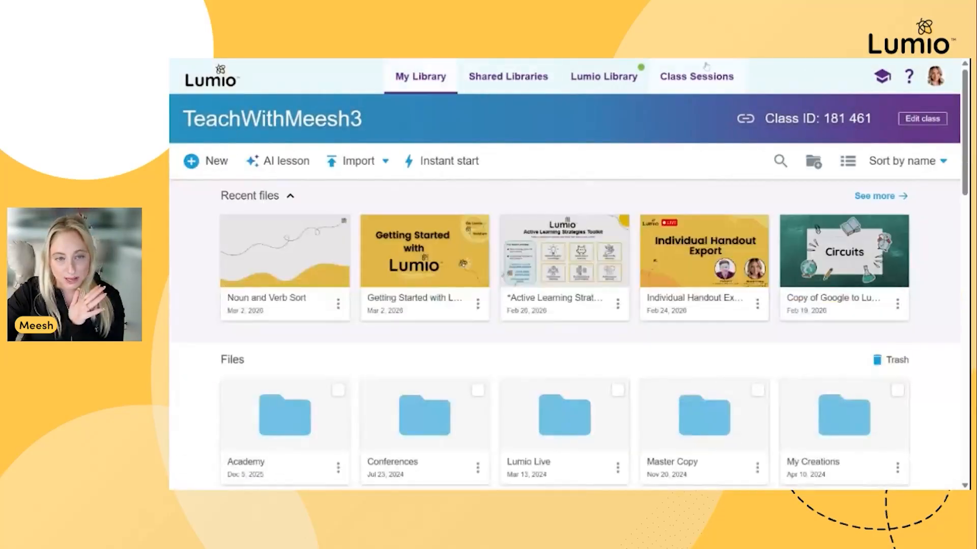
click(828, 119)
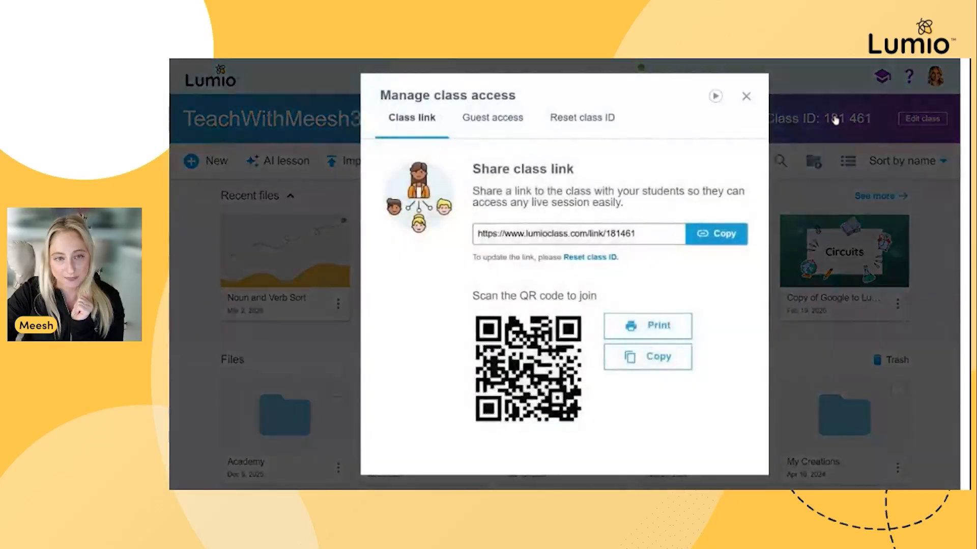
click(516, 123)
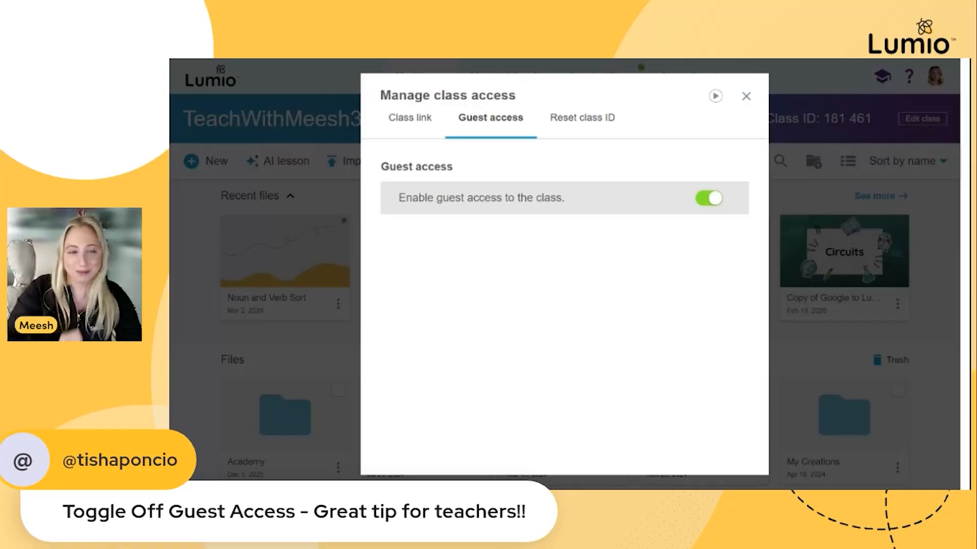
click(746, 98)
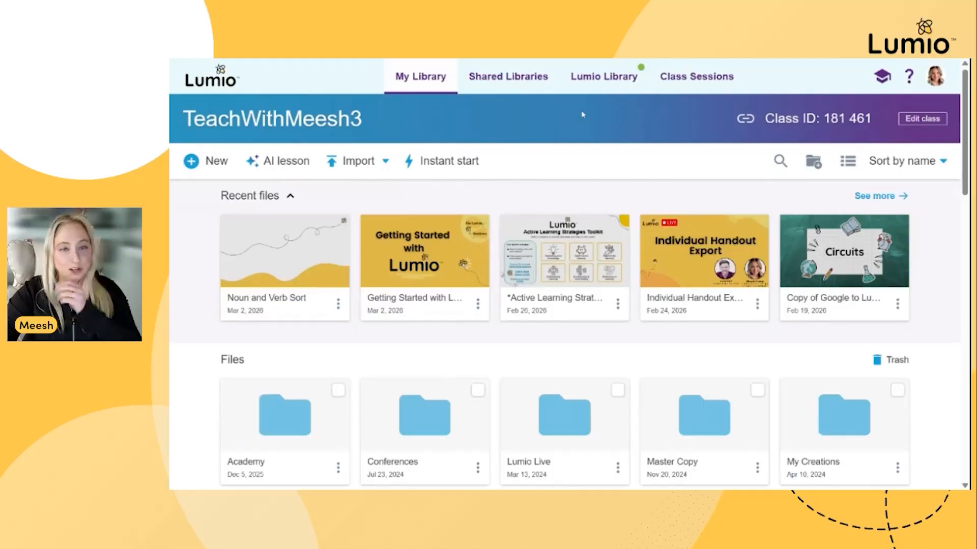
Browse the Lumio Library's featured resources, collections and subject categories down to Social studies.
click(615, 92)
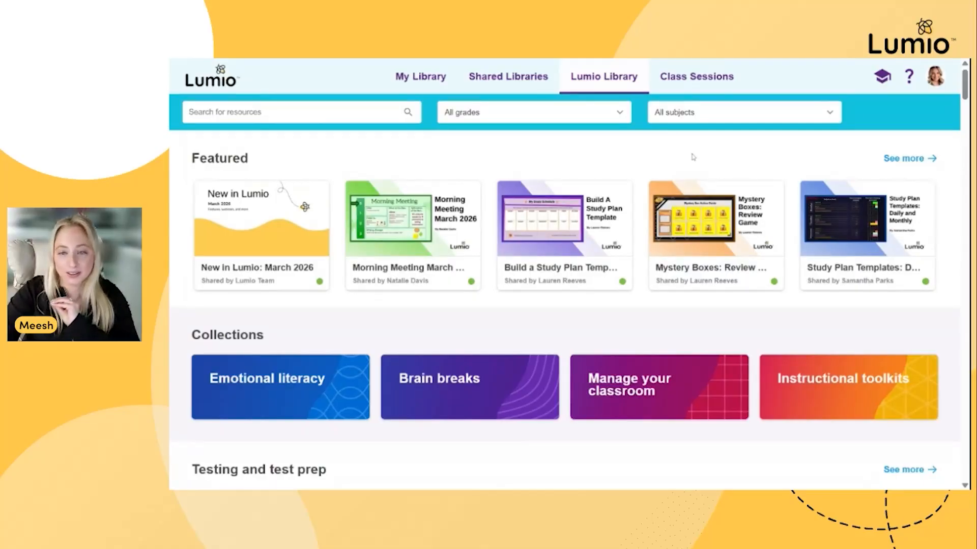
scroll(644, 200, down, 1)
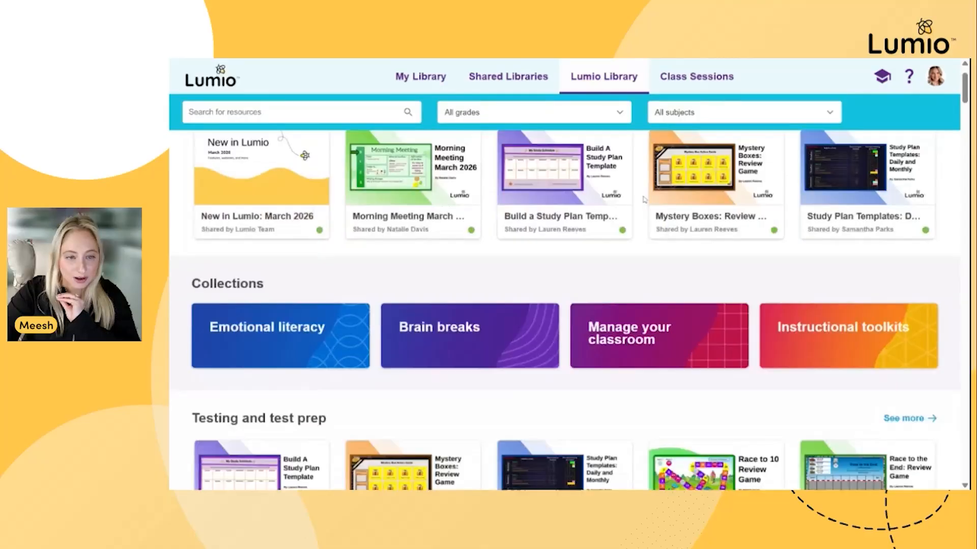
scroll(644, 199, down, 4)
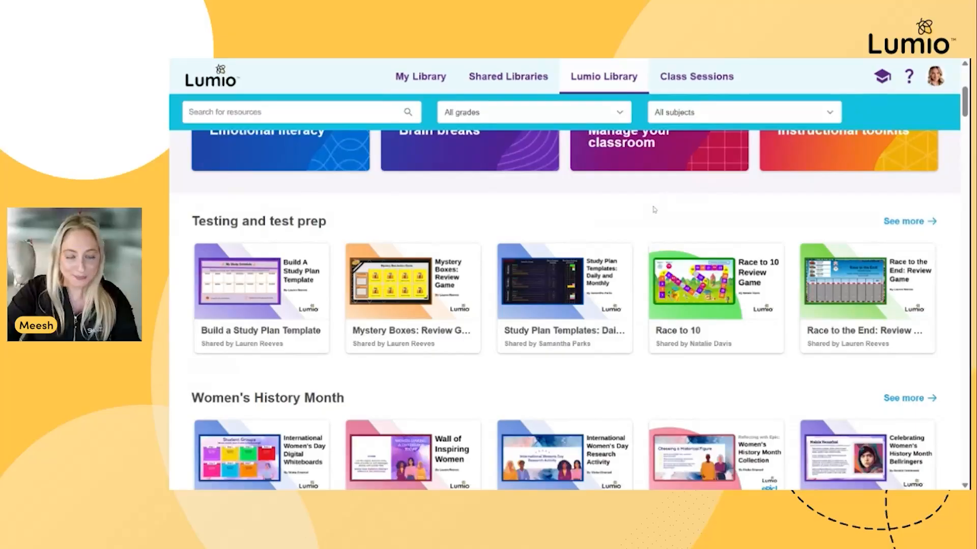
scroll(565, 310, down, 5)
scroll(565, 310, down, 8)
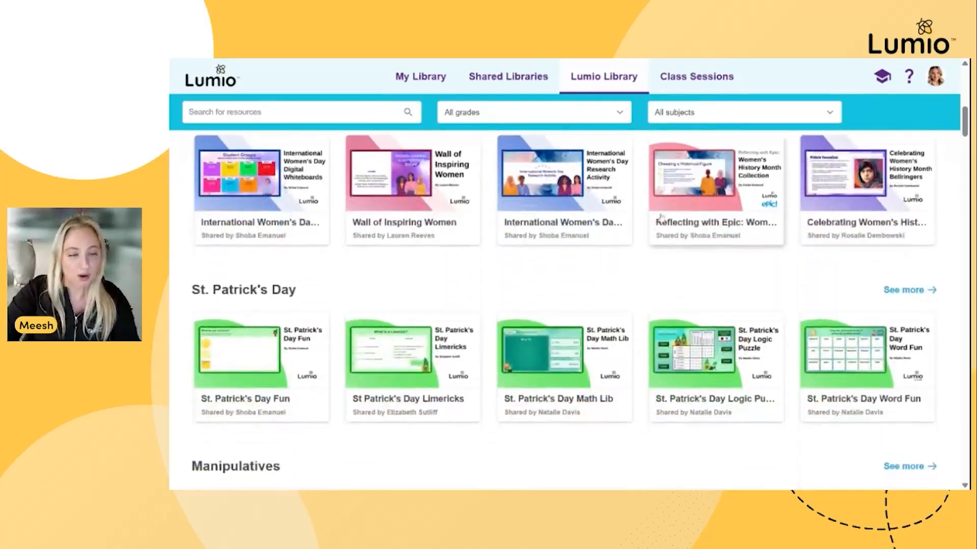
scroll(667, 240, down, 5)
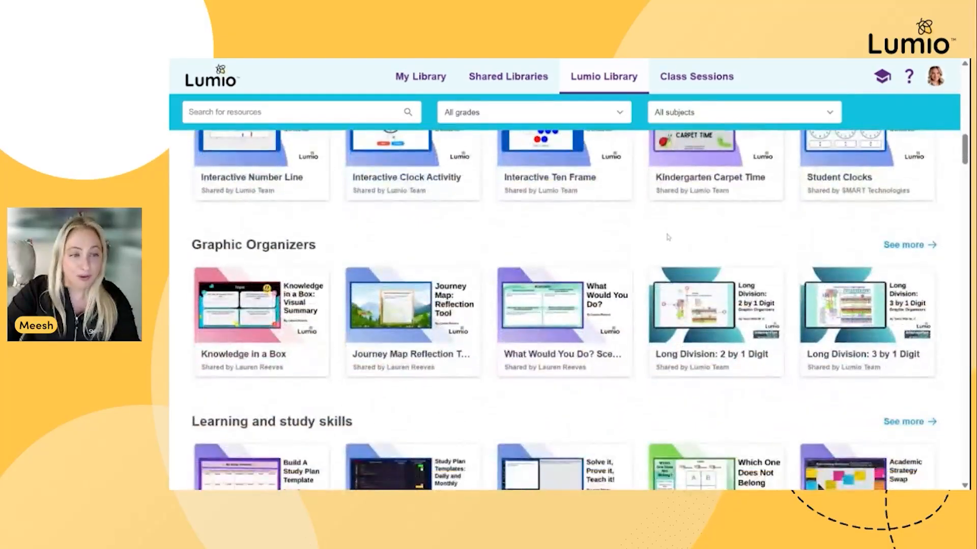
scroll(667, 240, down, 9)
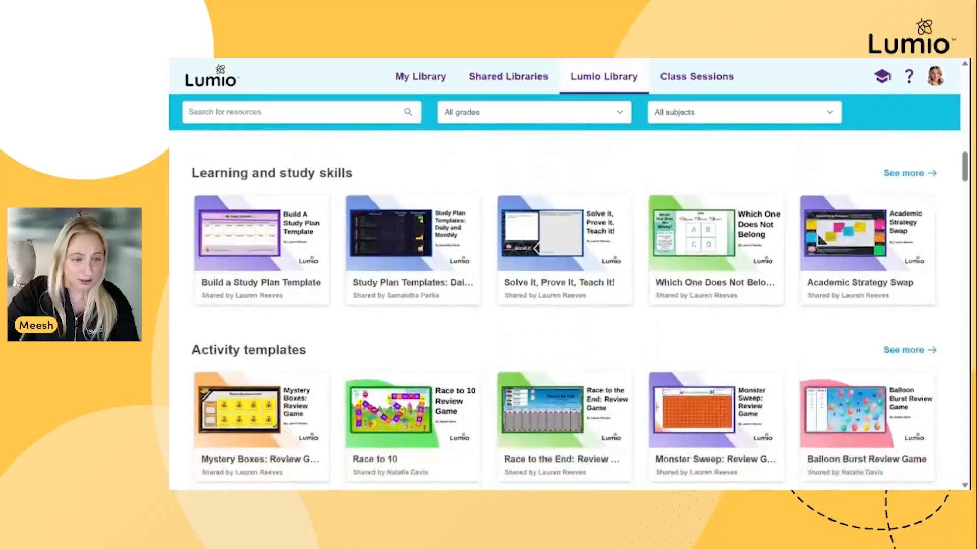
scroll(660, 253, down, 9)
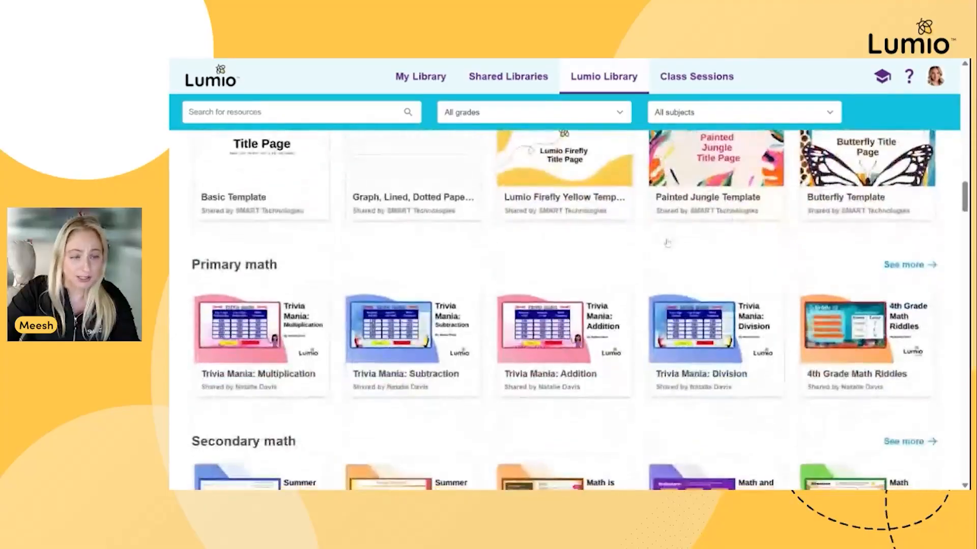
scroll(660, 253, down, 7)
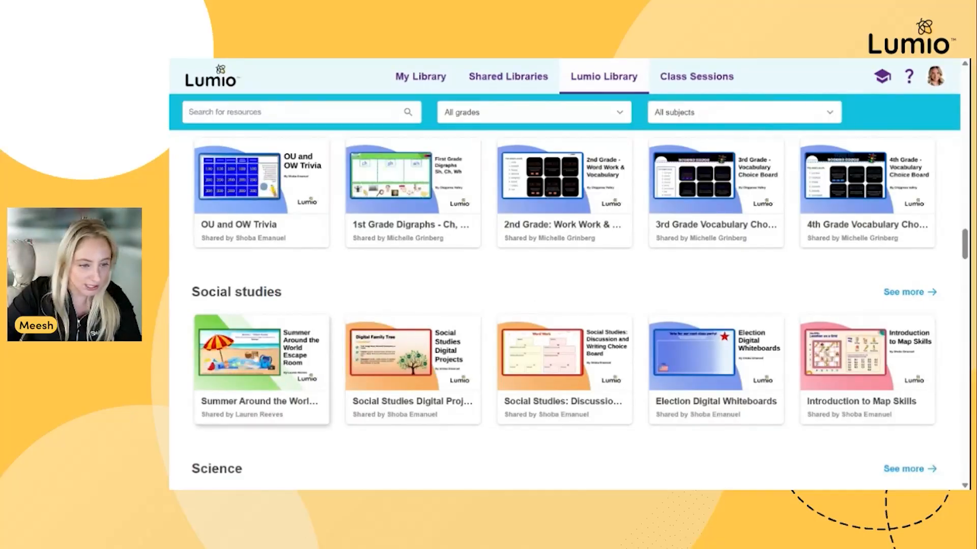
Preview the Summer Around the World Escape Room resource, paging through its instructions, questions and wrong-answer pages.
click(254, 355)
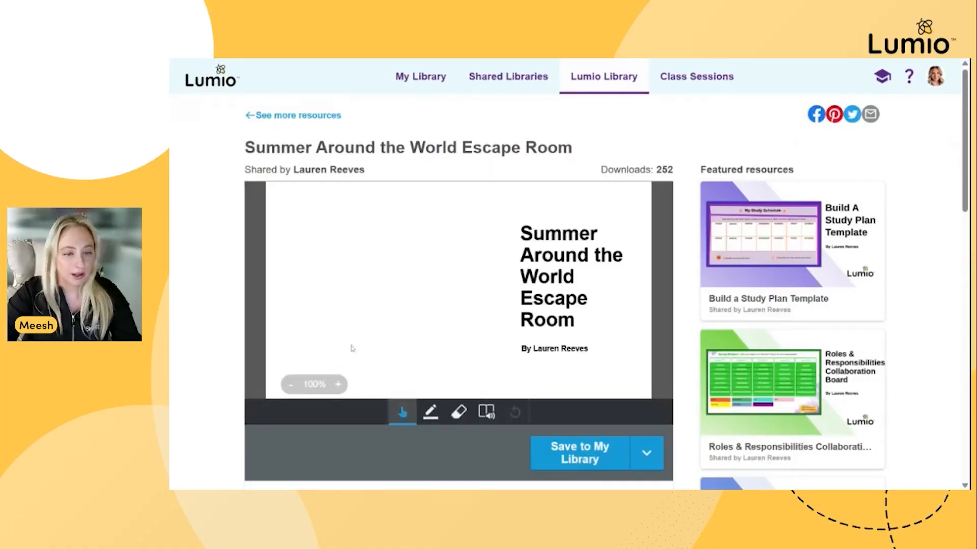
scroll(501, 454, down, 1)
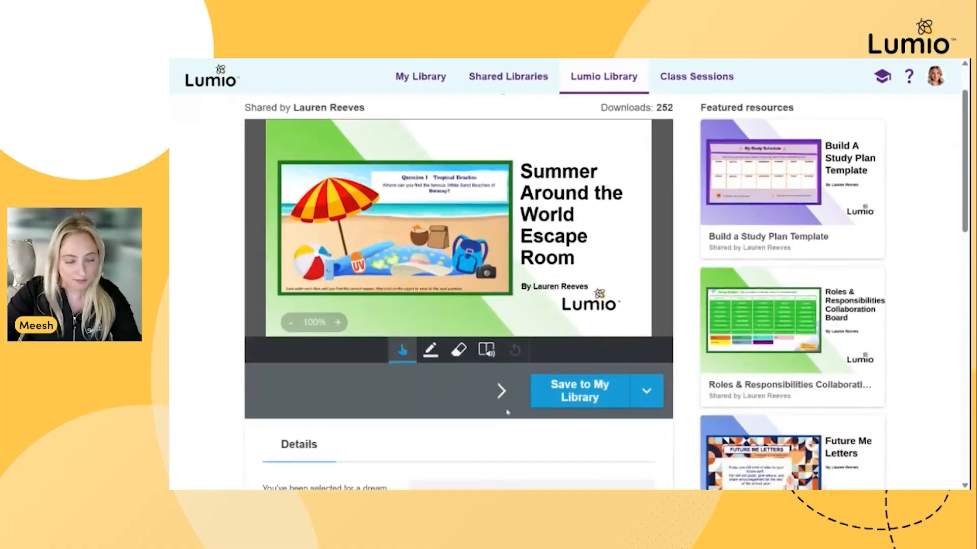
click(502, 400)
click(502, 399)
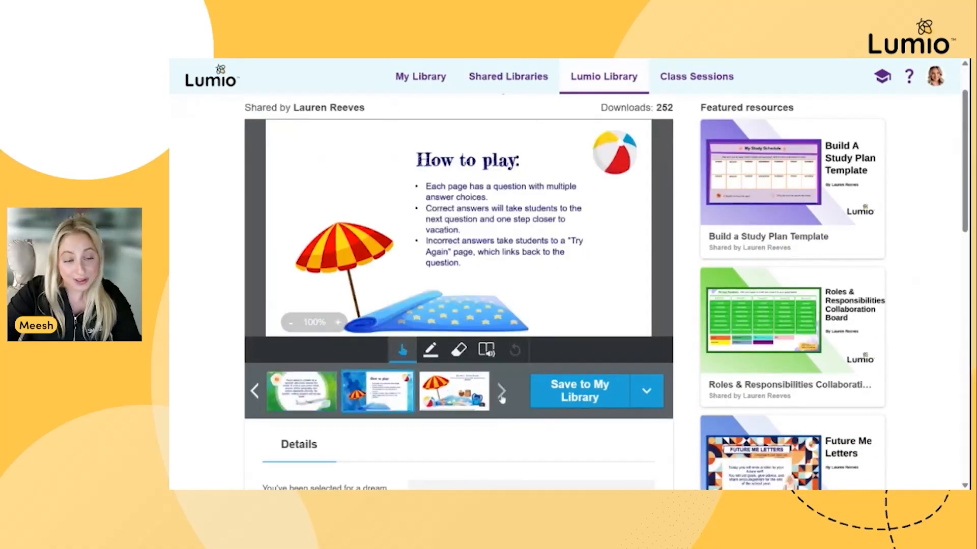
click(502, 399)
click(502, 400)
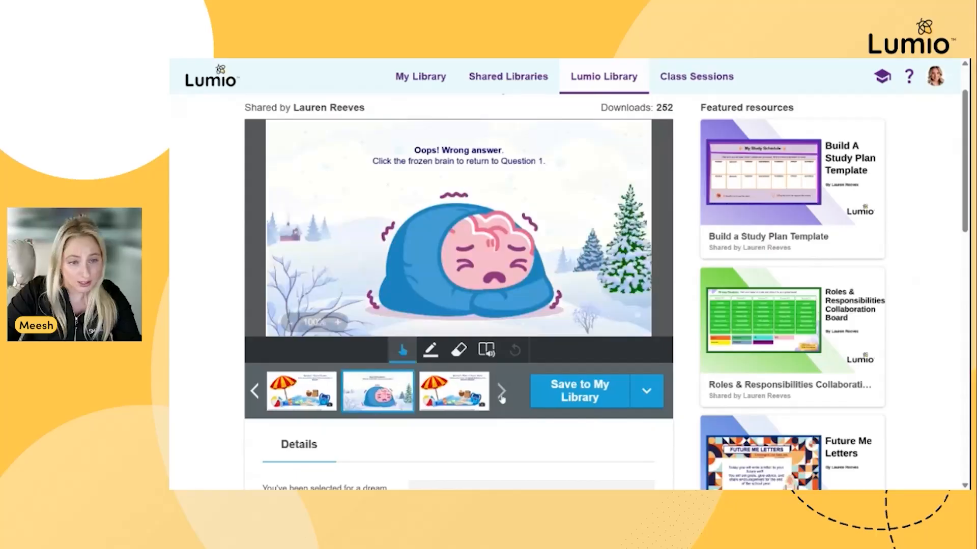
click(502, 400)
click(502, 400)
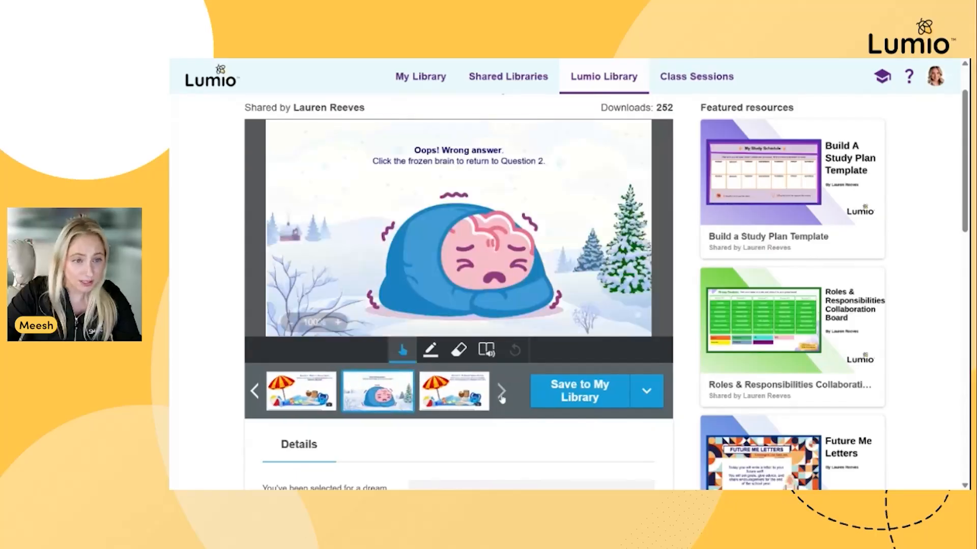
click(502, 400)
click(502, 400)
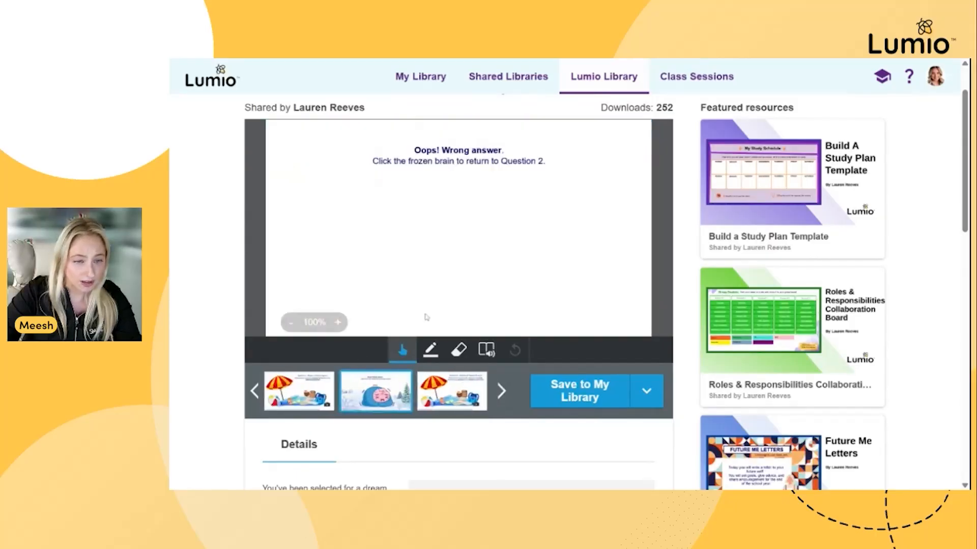
drag(479, 246, 471, 223)
Try moving the sun hat on the Question 3 page of the escape room and save the resource to My Library.
click(457, 400)
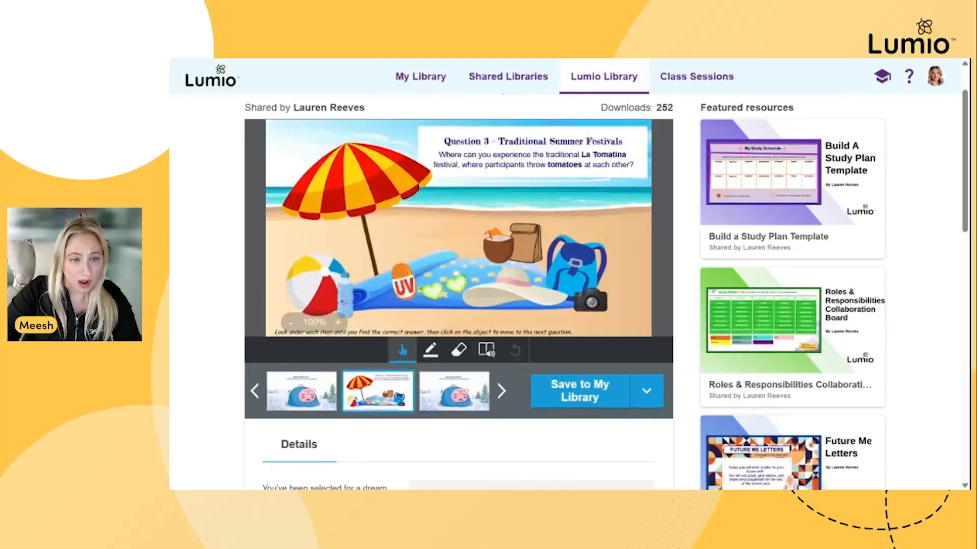
drag(544, 300, 501, 294)
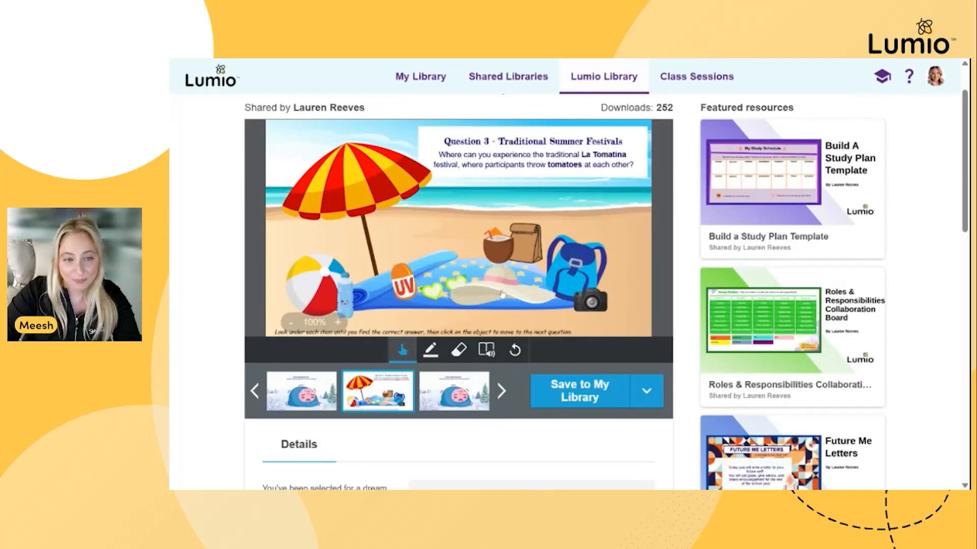
click(593, 397)
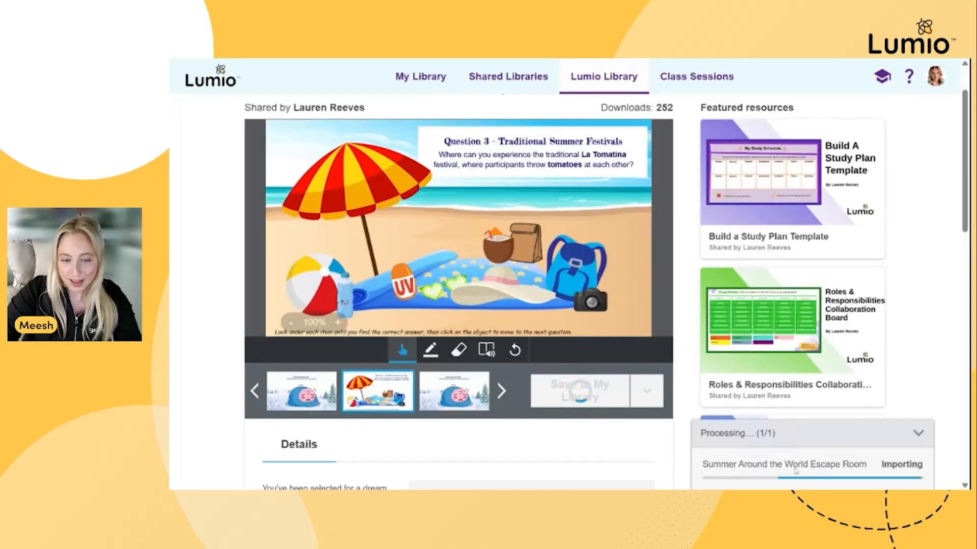